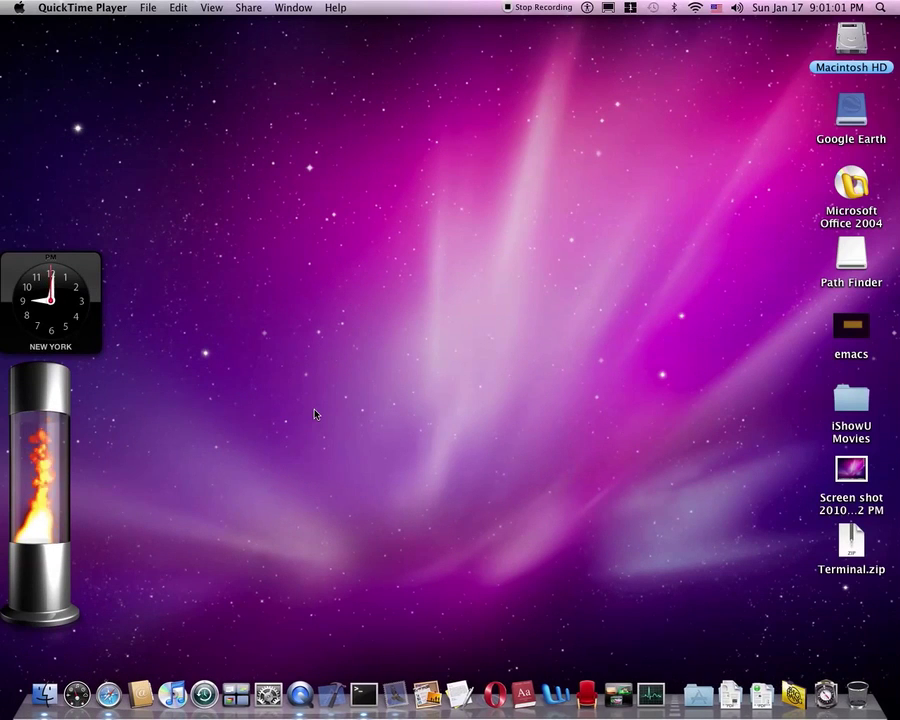
# - Peek at the Applications stack, then launch Safari from the Dock
pyautogui.click(700, 693)
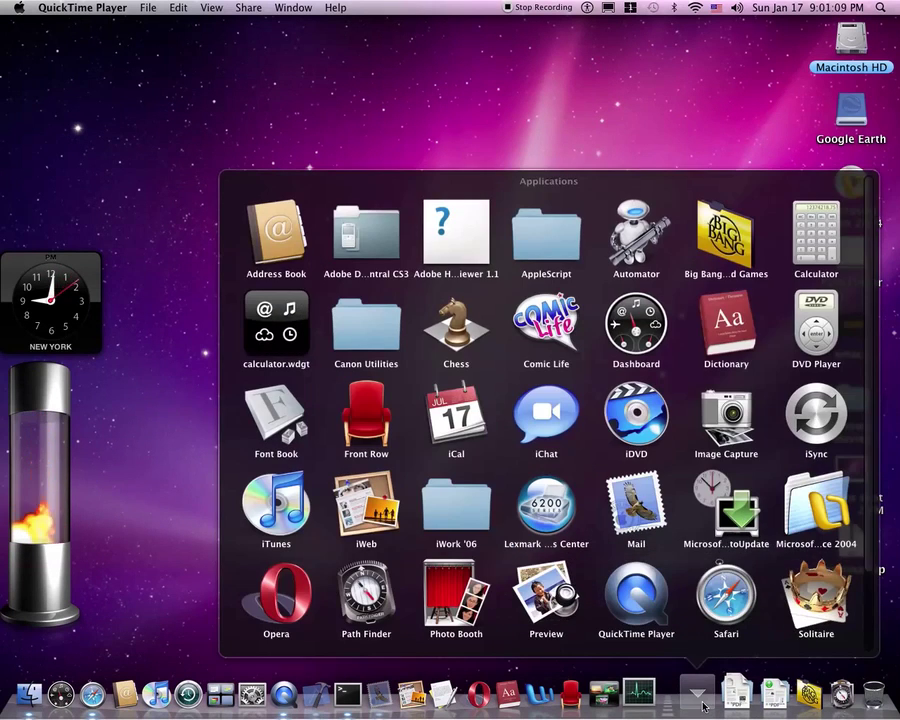
pyautogui.click(703, 707)
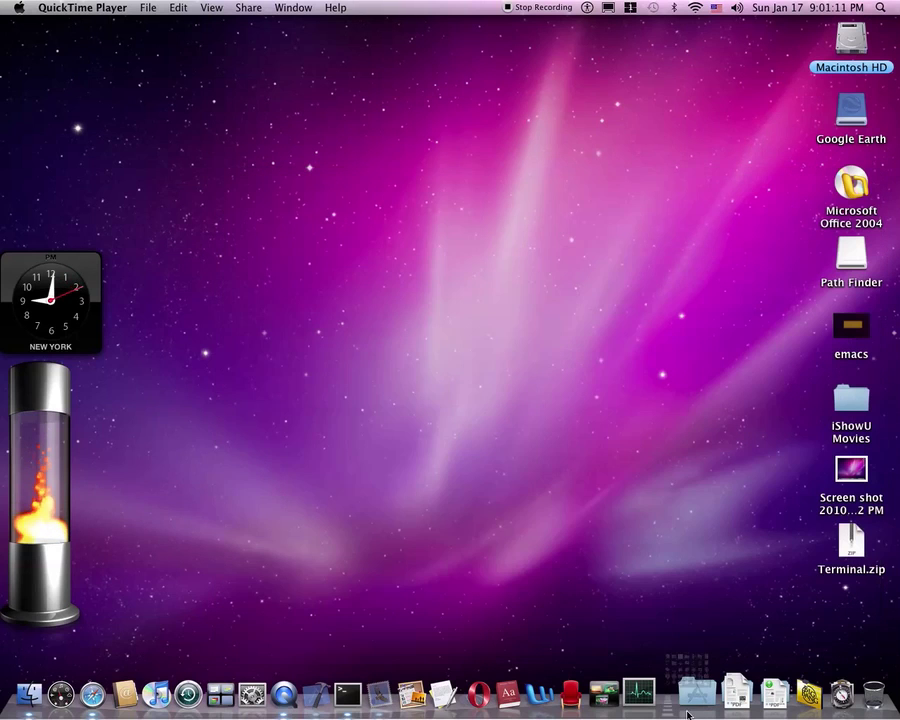
pyautogui.click(117, 695)
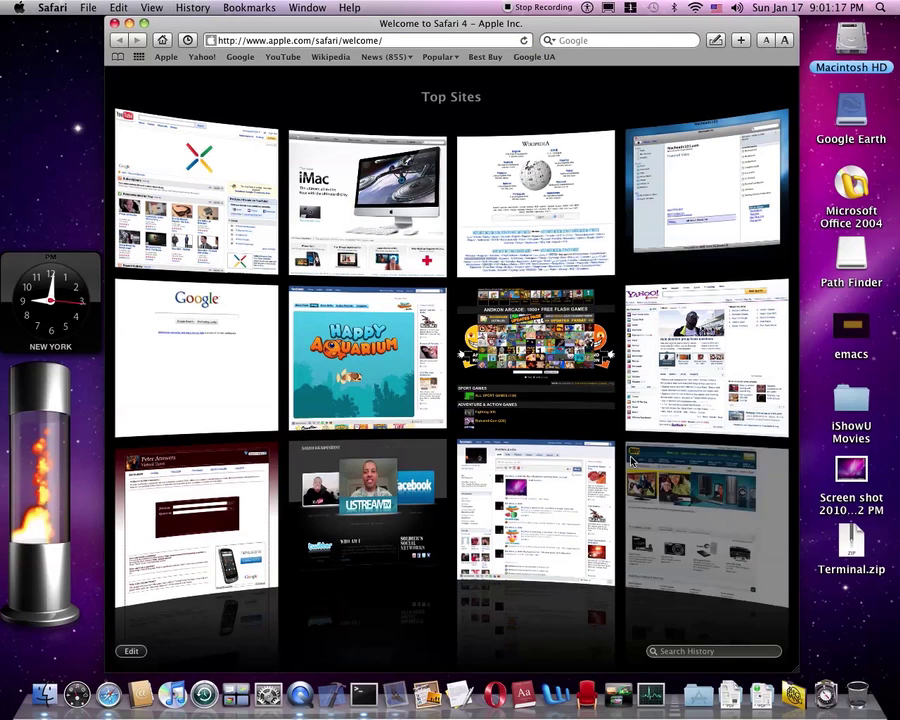
# - Search Safari history for 'cocoatech' and visit the Cocoatech download and home pages
pyautogui.click(704, 651)
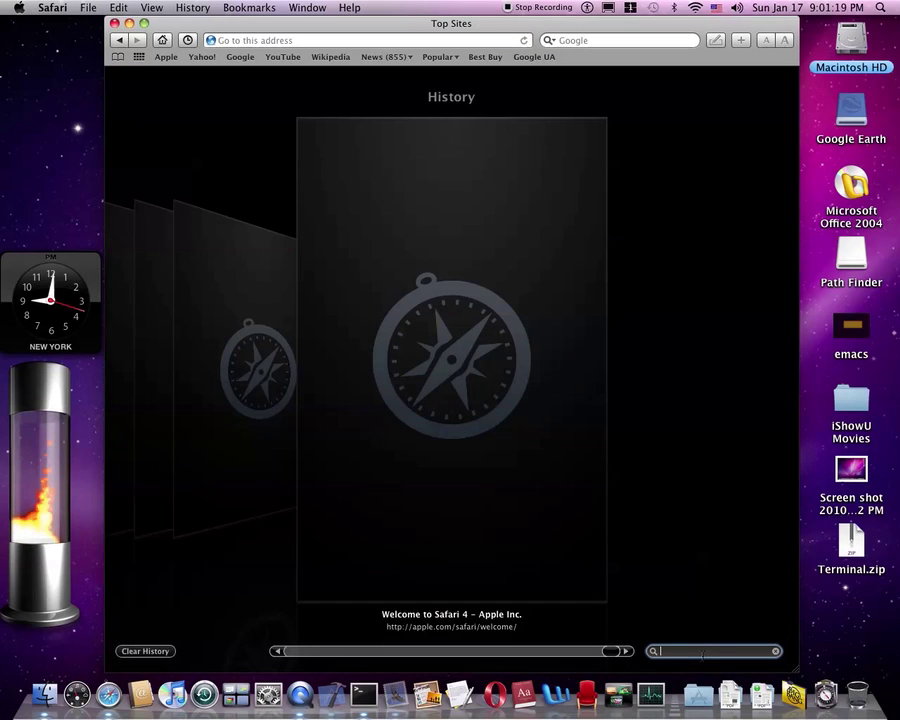
pyautogui.write('c')
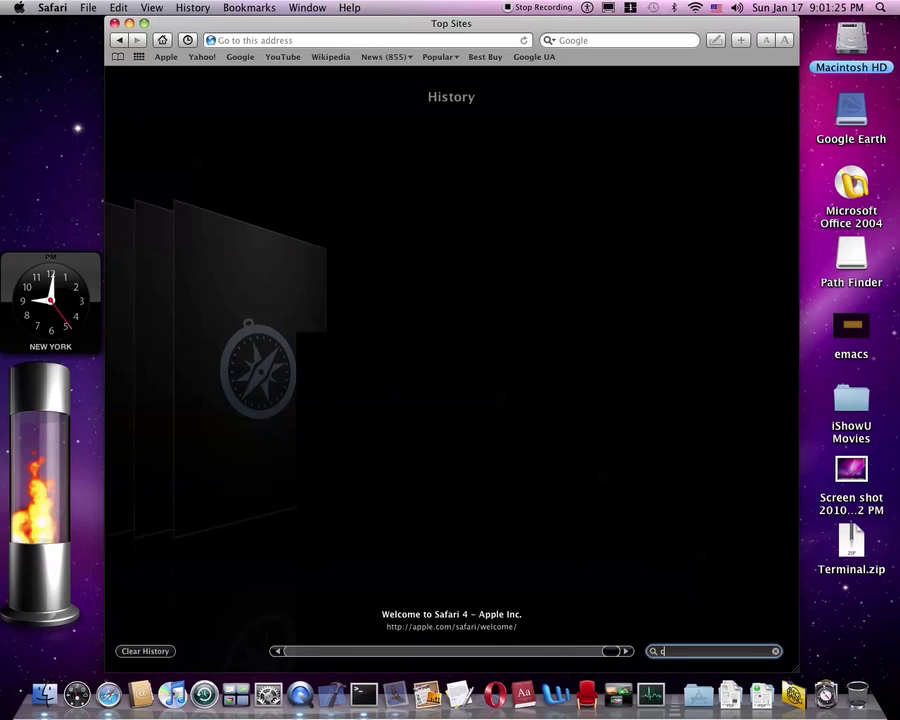
pyautogui.write('ocoatech')
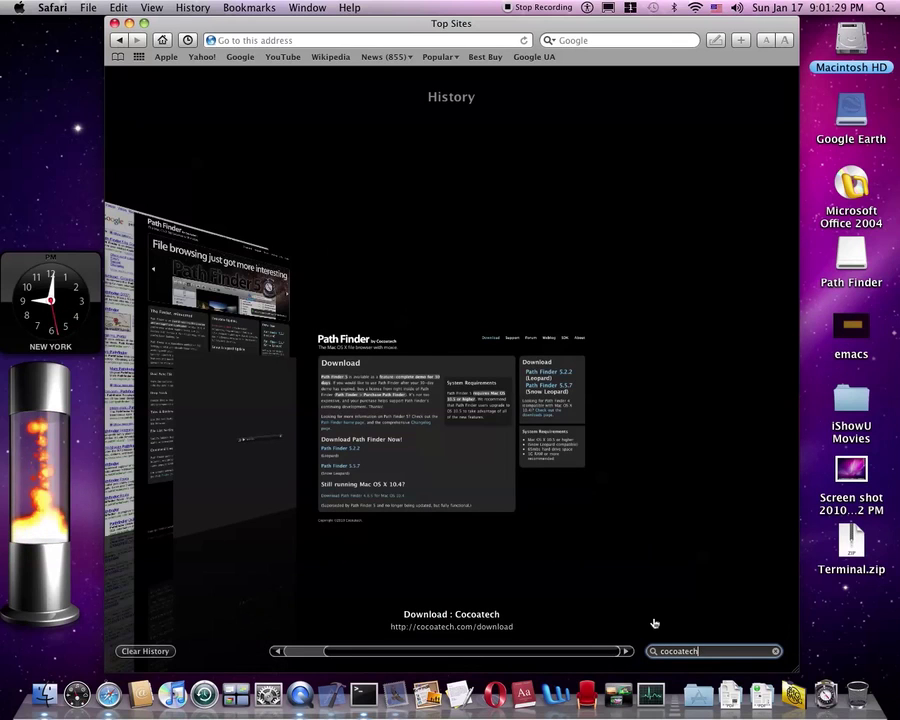
pyautogui.click(484, 481)
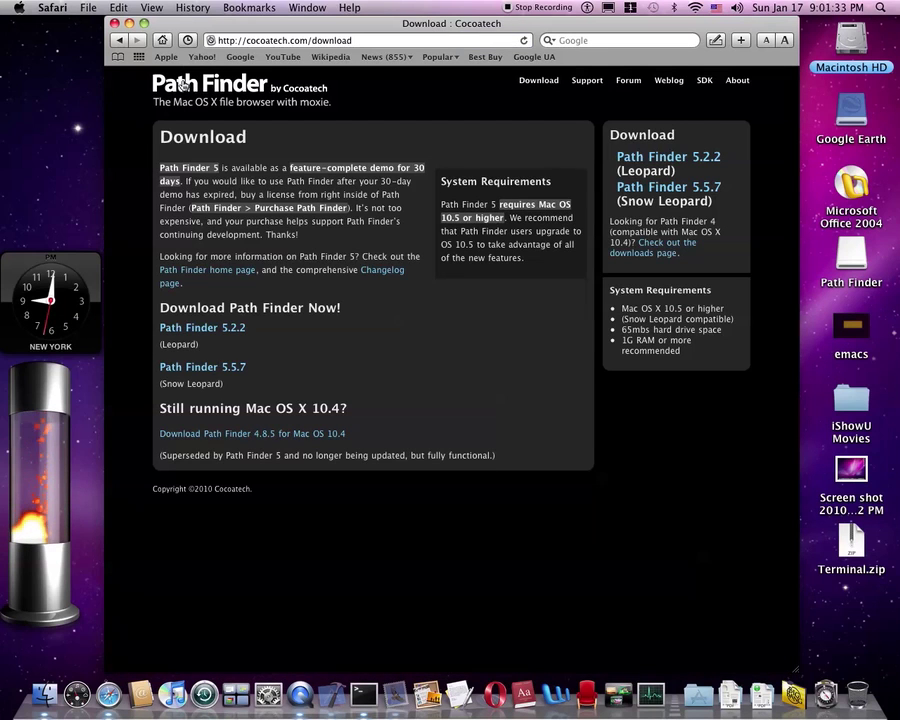
pyautogui.click(185, 88)
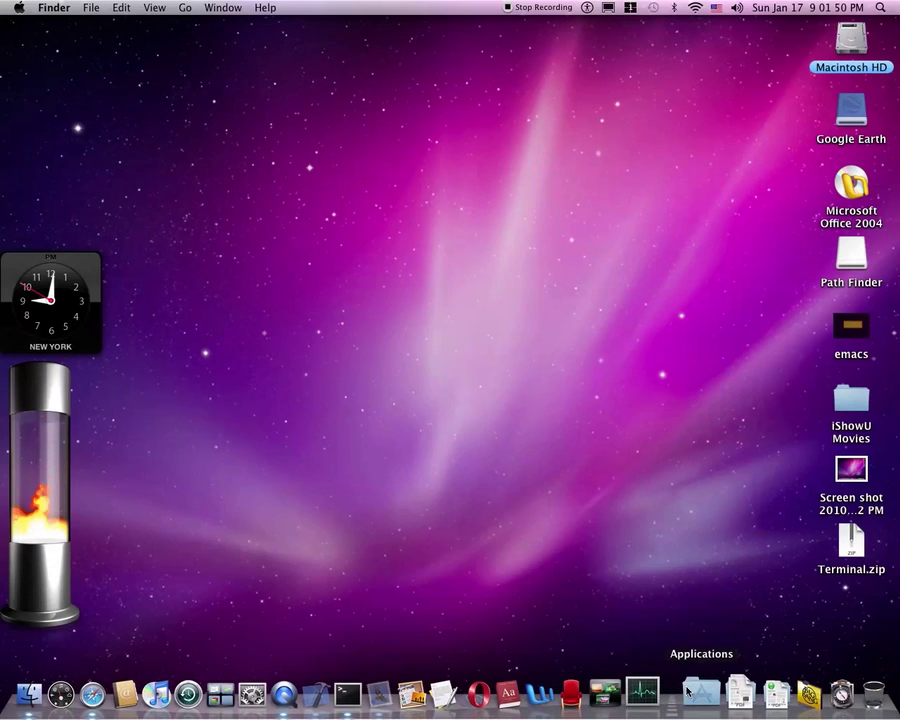
# - Launch Path Finder from the Applications stack and close its Trash drawer
pyautogui.click(688, 690)
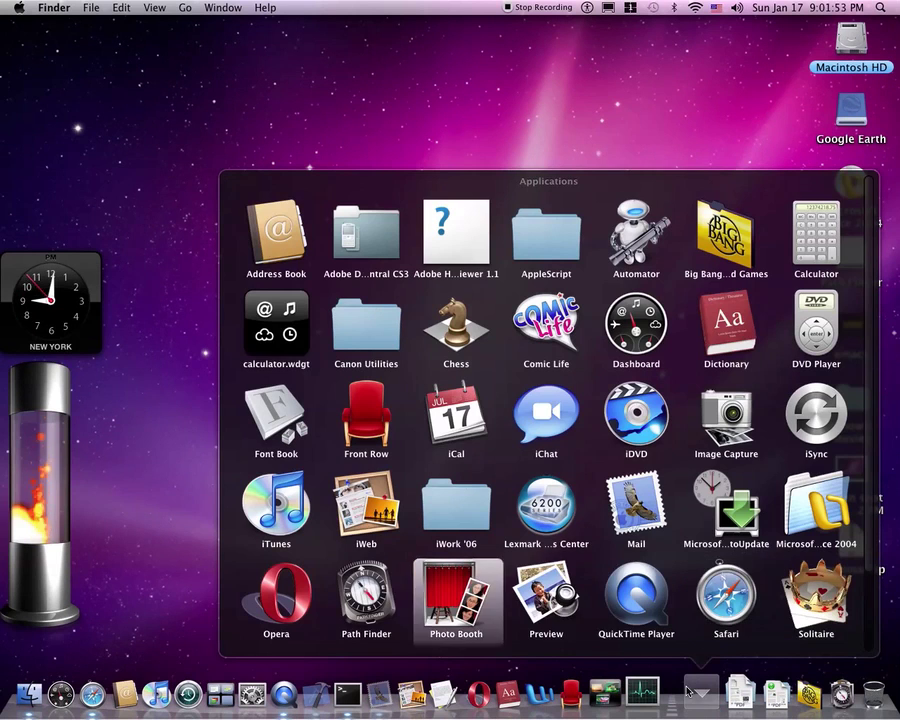
pyautogui.press('Left')
pyautogui.press('Left')
pyautogui.press('Left')
pyautogui.press('Return')
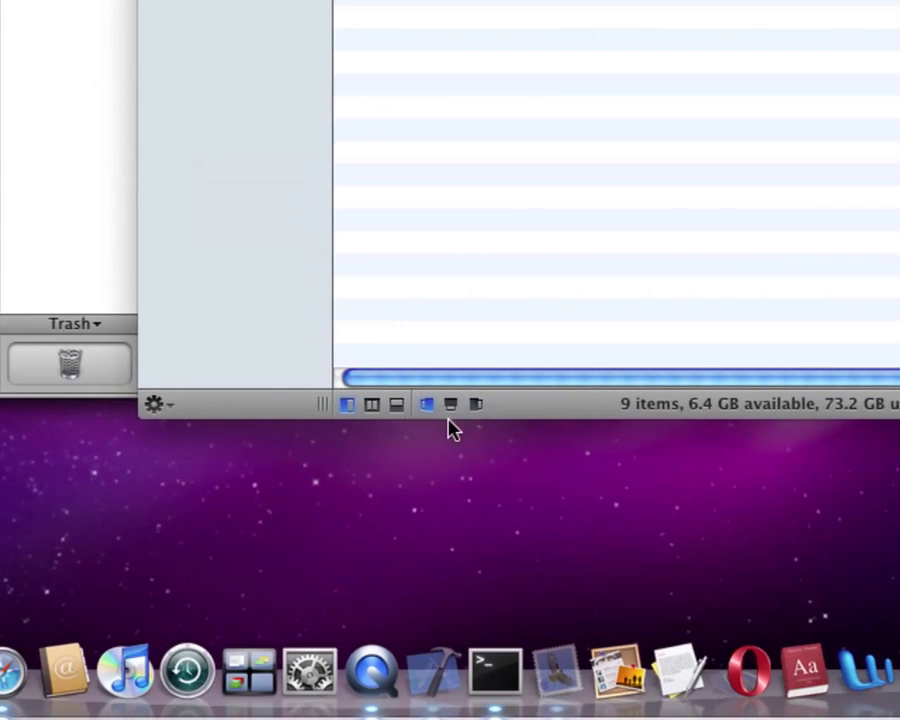
pyautogui.click(430, 405)
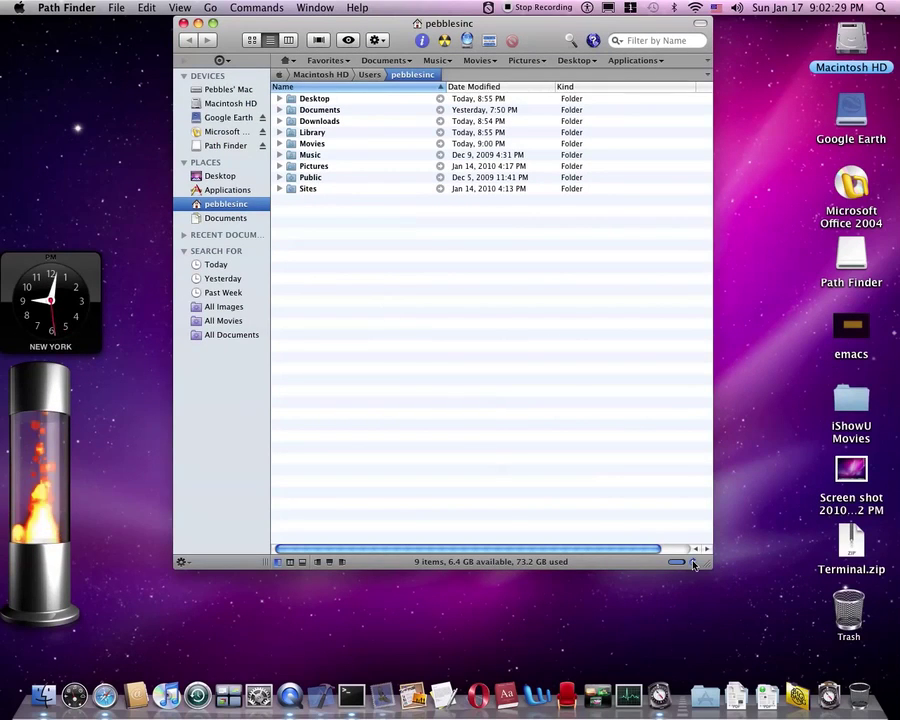
# - Enlarge the window to full screen and try the Processes and Recent Folders drawers, leaving them closed
pyautogui.moveTo(716, 583); pyautogui.dragTo(749, 688)
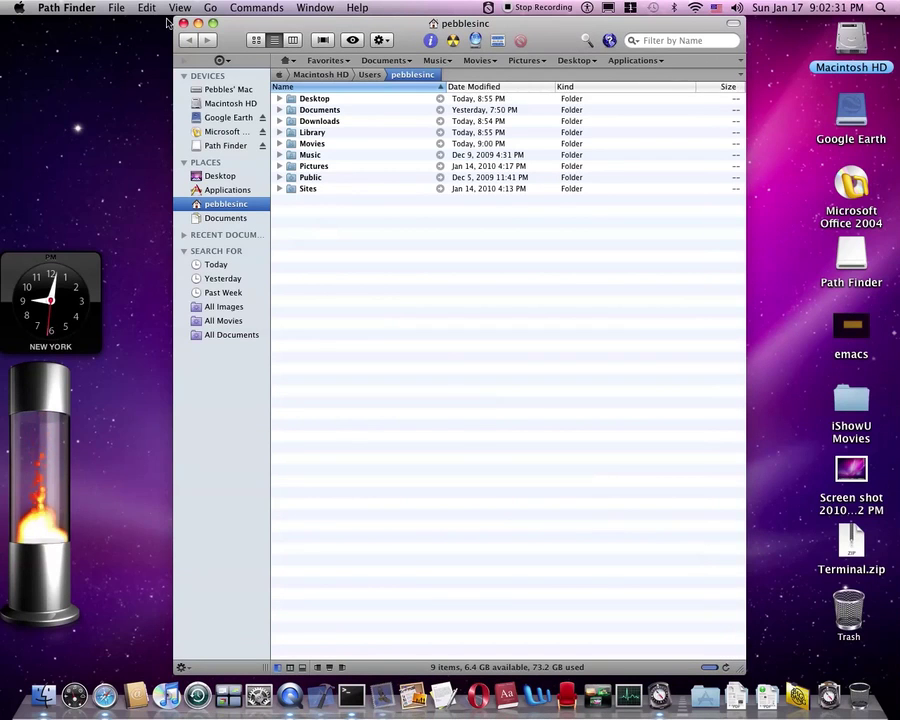
pyautogui.click(213, 23)
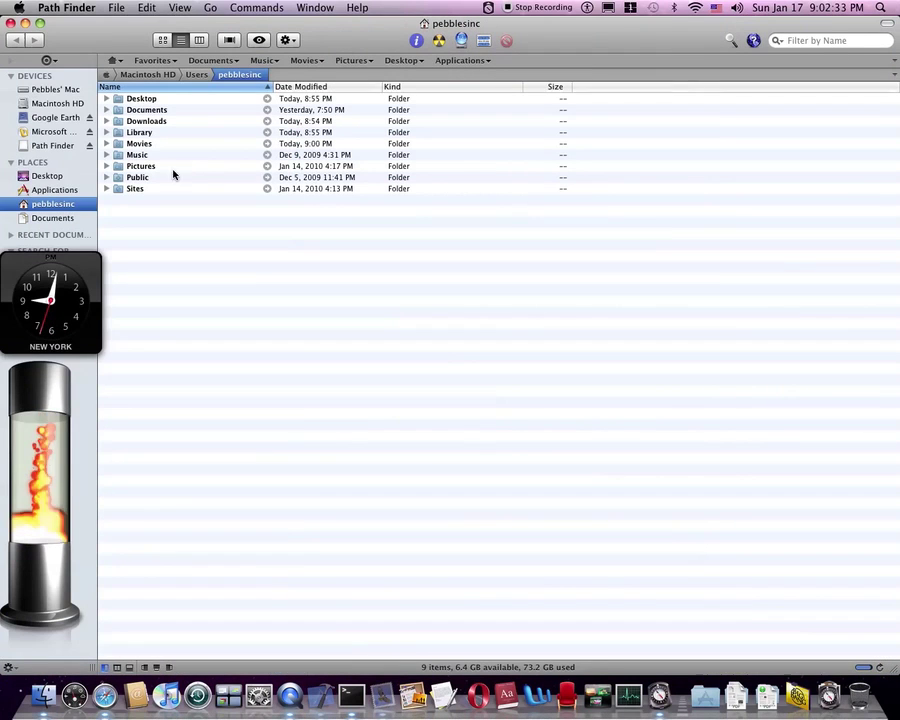
pyautogui.click(145, 667)
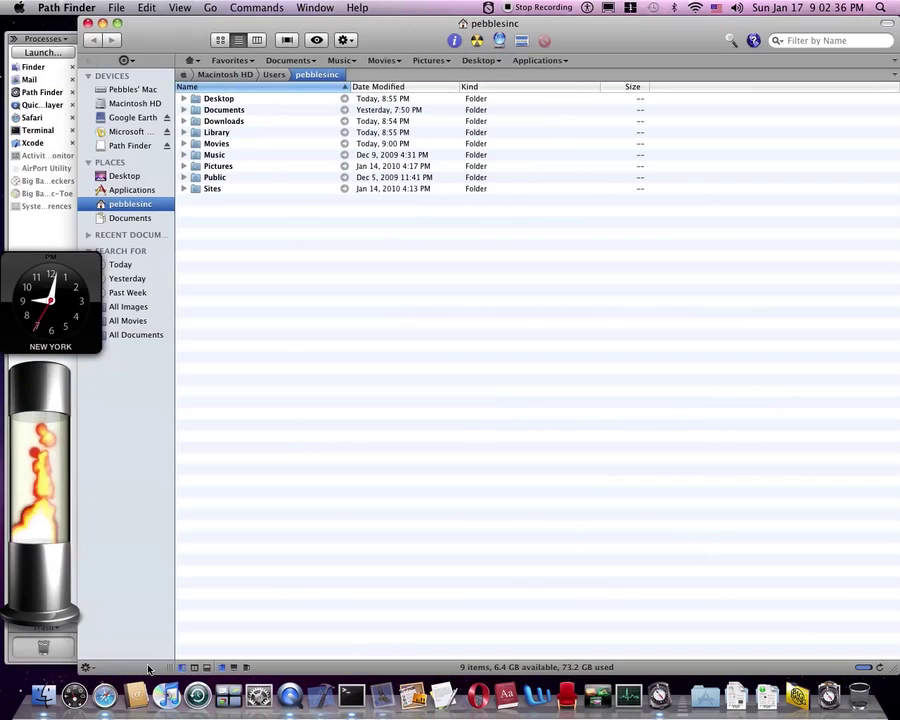
pyautogui.click(247, 668)
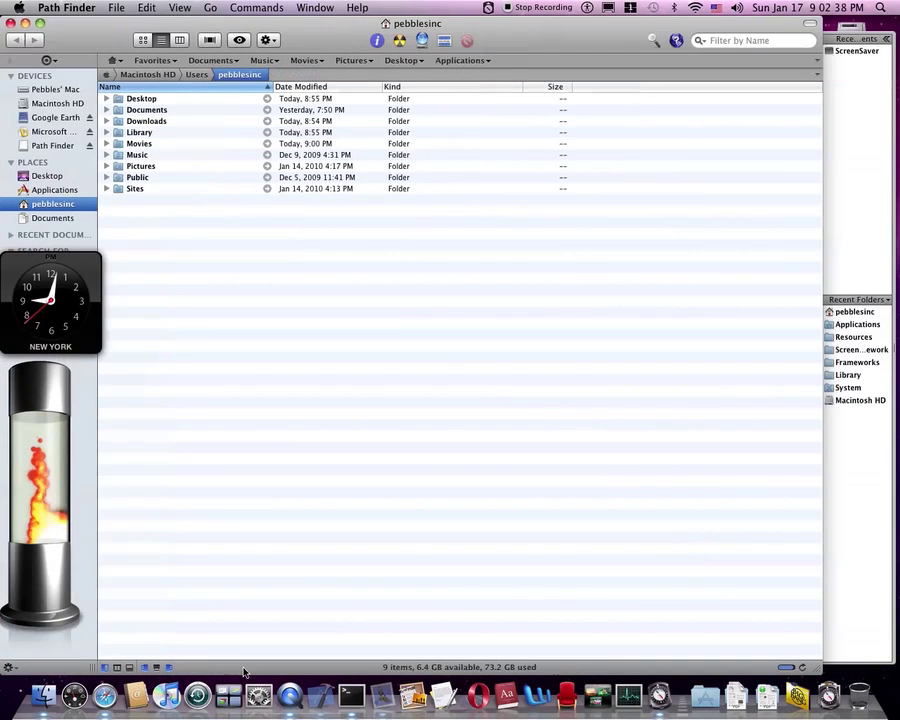
pyautogui.click(150, 667)
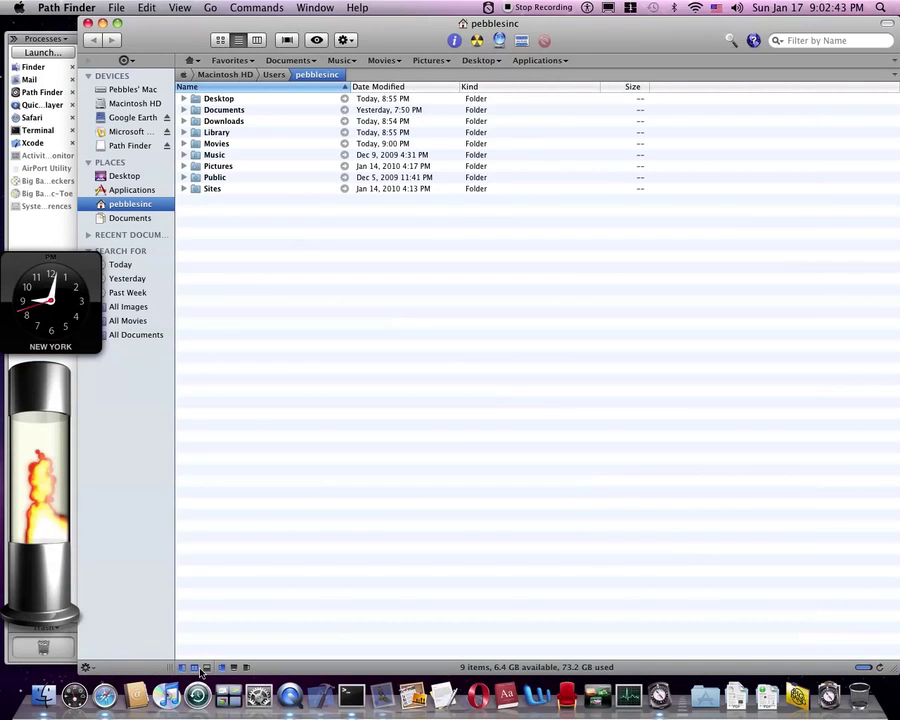
pyautogui.click(221, 668)
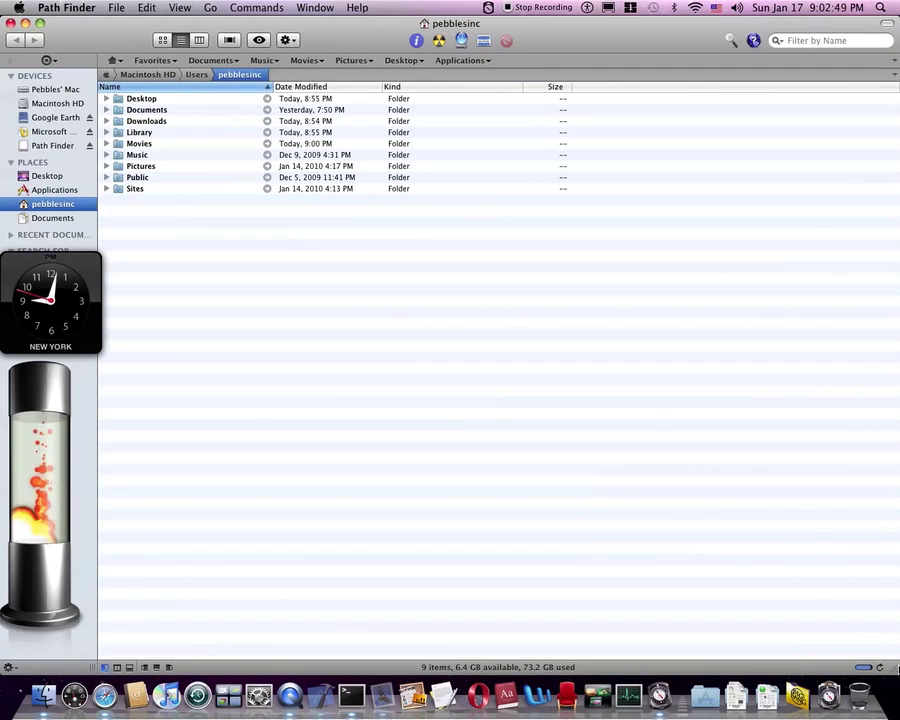
# - Shrink the window and shift it right so the desktop icons show beside it
pyautogui.moveTo(896, 668); pyautogui.dragTo(827, 600)
pyautogui.moveTo(540, 36); pyautogui.dragTo(589, 56)
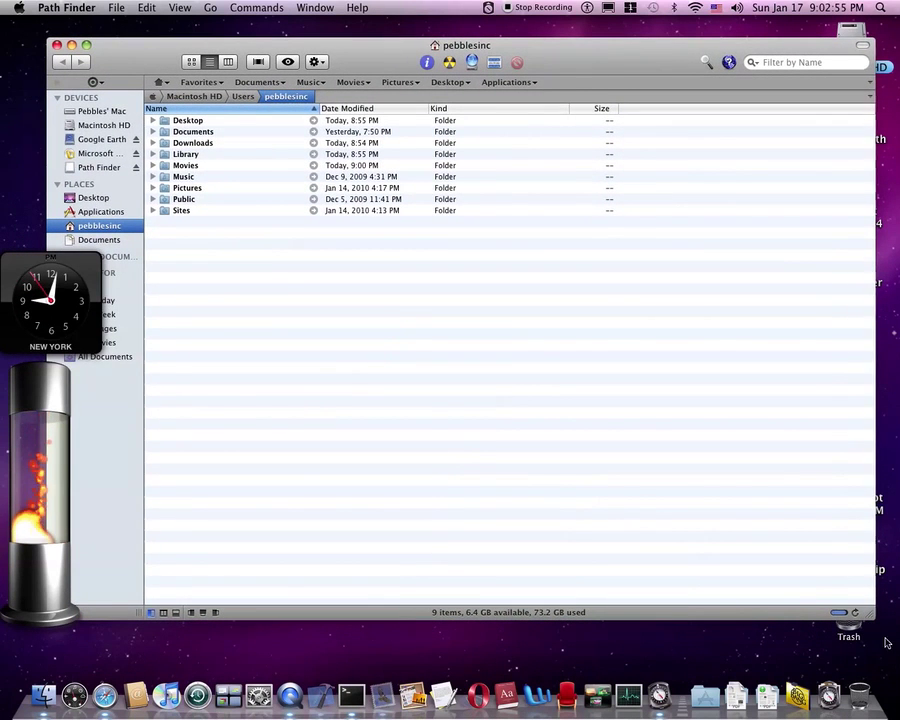
pyautogui.moveTo(868, 617); pyautogui.dragTo(800, 605)
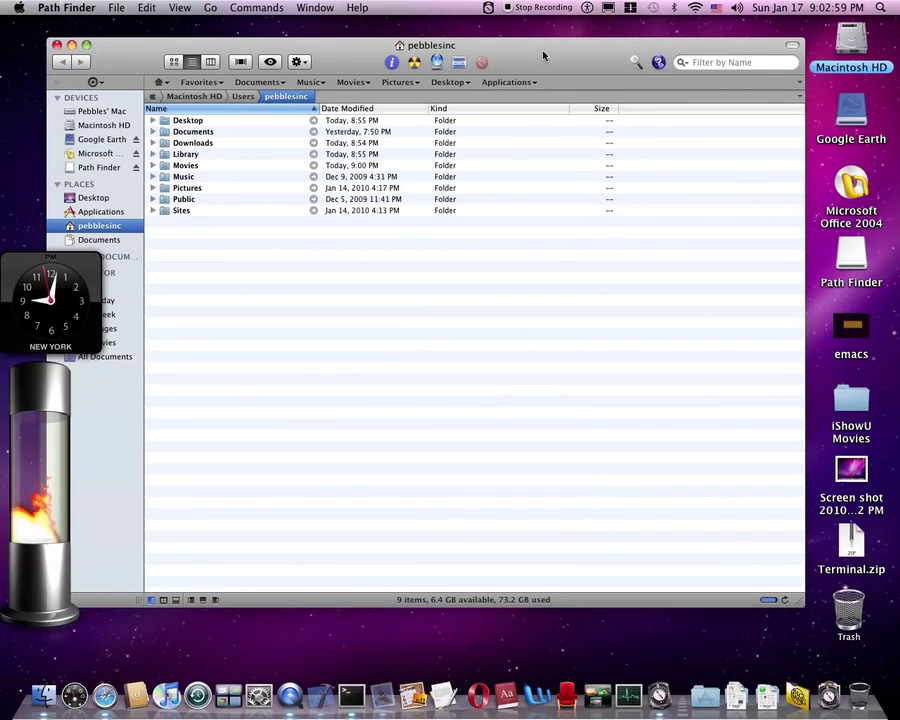
pyautogui.moveTo(543, 62); pyautogui.dragTo(563, 67)
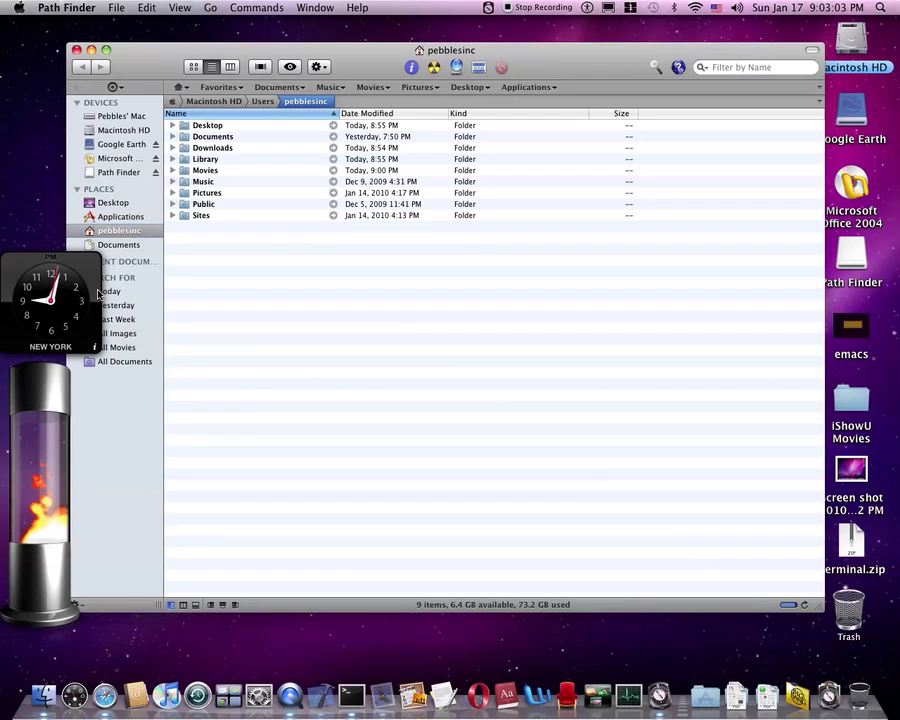
# - Move the New York clock widget from the desktop into Dashboard beside the calculator
pyautogui.moveTo(95, 295); pyautogui.dragTo(242, 377)
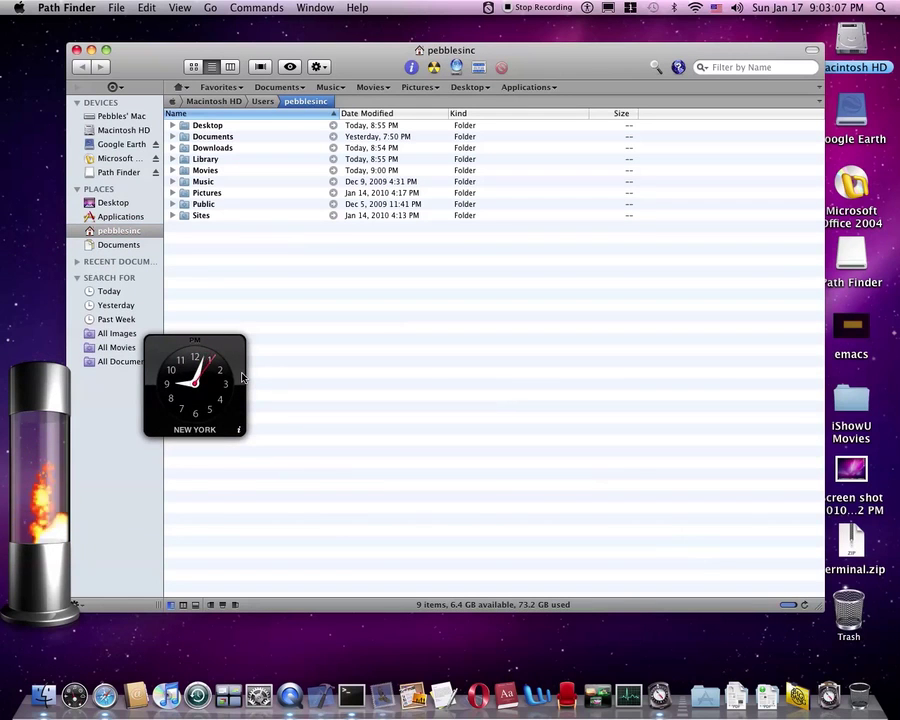
pyautogui.press('F12')
pyautogui.moveTo(242, 377); pyautogui.dragTo(727, 127)
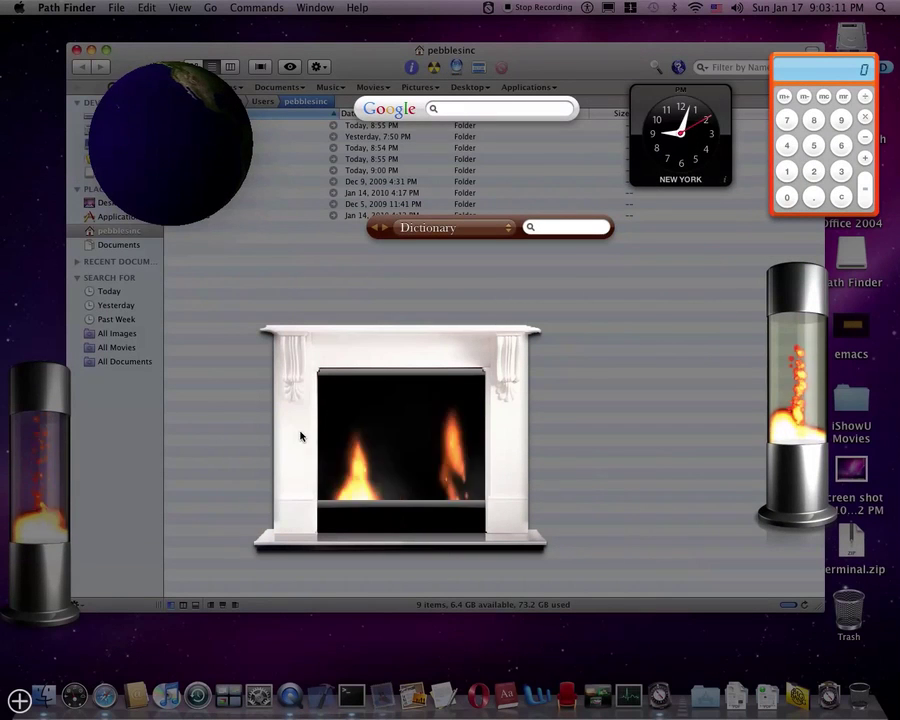
pyautogui.click(195, 432)
# - Move the lava lamp widget from the desktop into Dashboard as well
pyautogui.moveTo(46, 392); pyautogui.dragTo(140, 425)
pyautogui.press('F12')
pyautogui.click(214, 327)
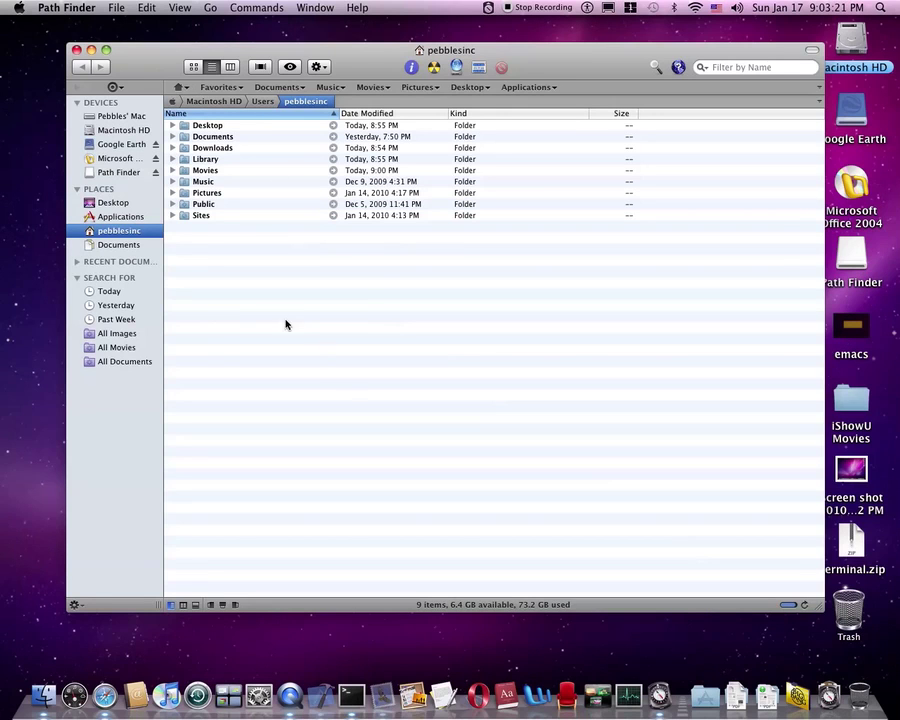
# - Open the sidebar preferences from the sidebar options menu
pyautogui.click(76, 605)
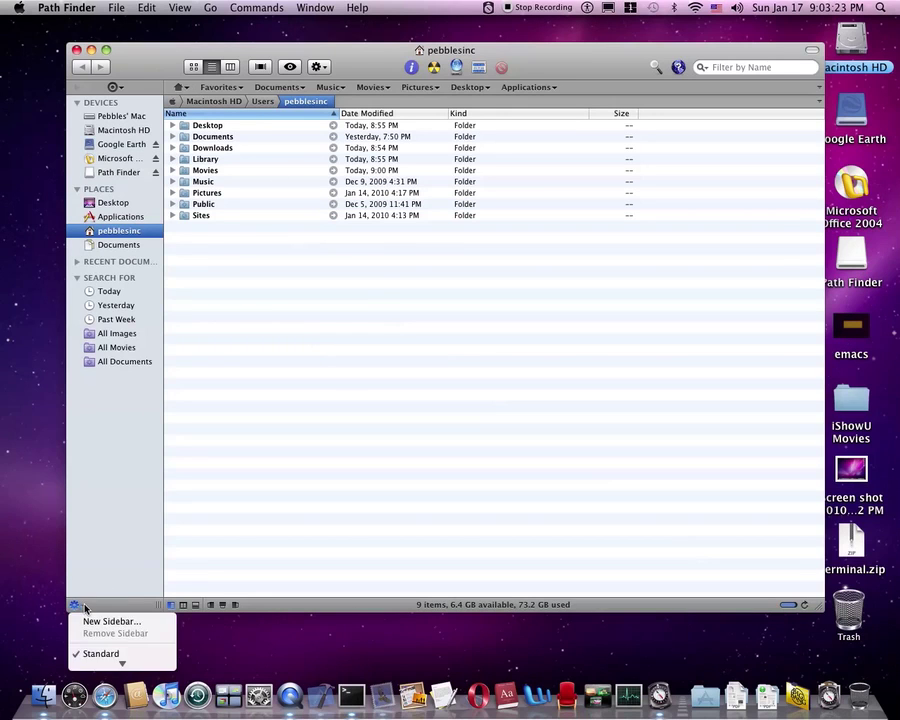
pyautogui.moveTo(121, 620)
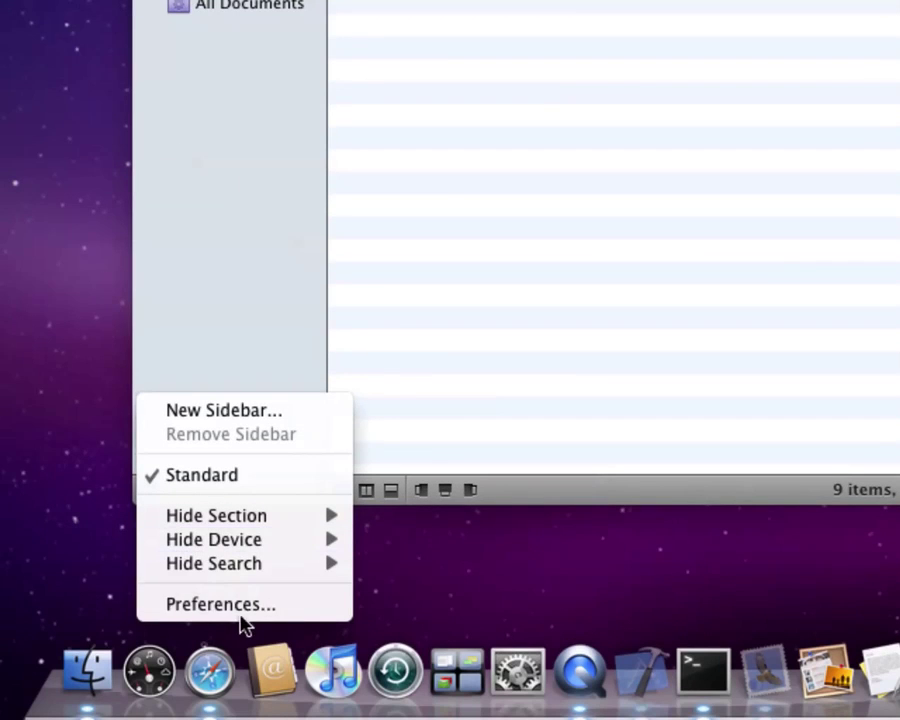
pyautogui.click(246, 612)
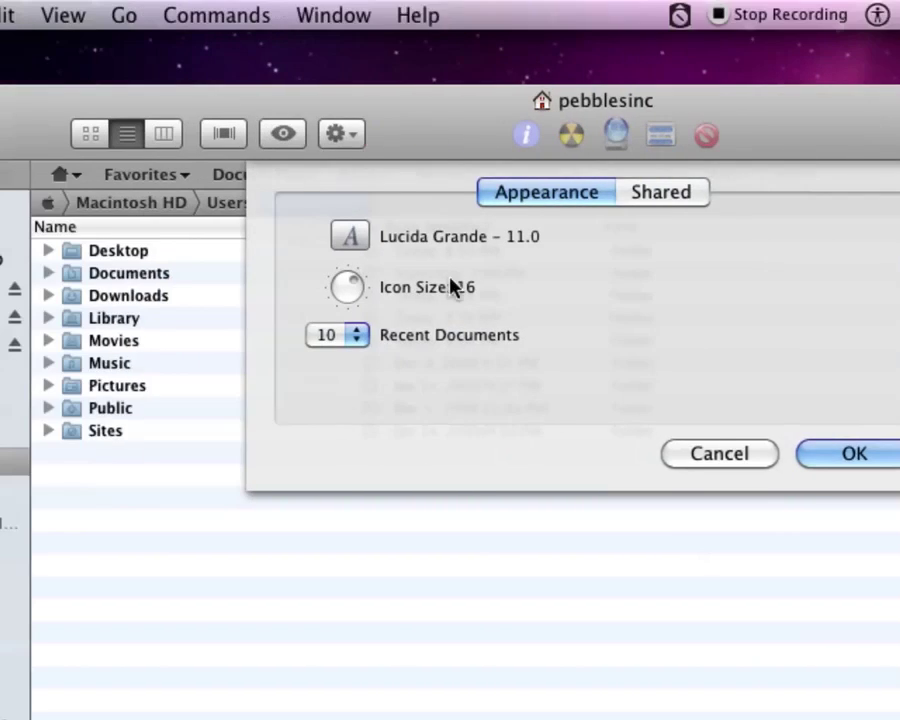
# - Set the sidebar font to Verdana and raise the icon size from 16 to 20
pyautogui.click(358, 236)
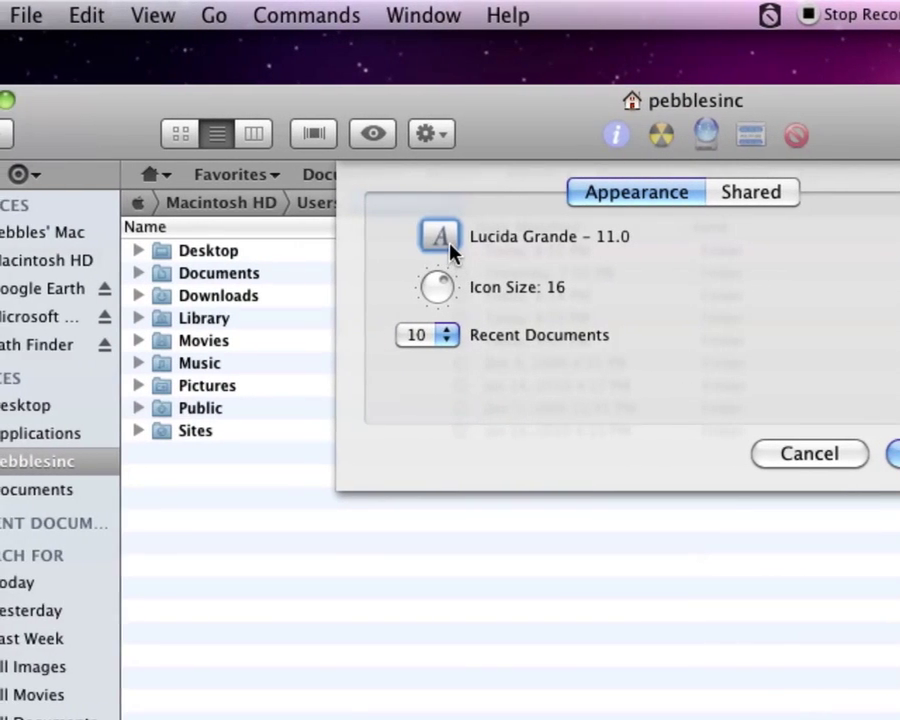
pyautogui.click(442, 240)
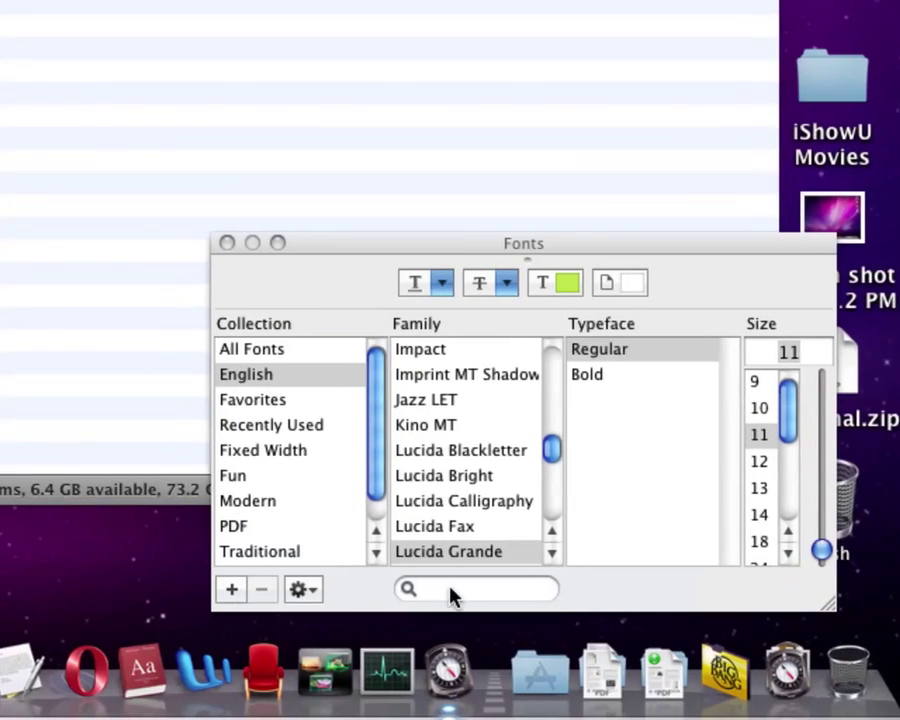
pyautogui.click(421, 623)
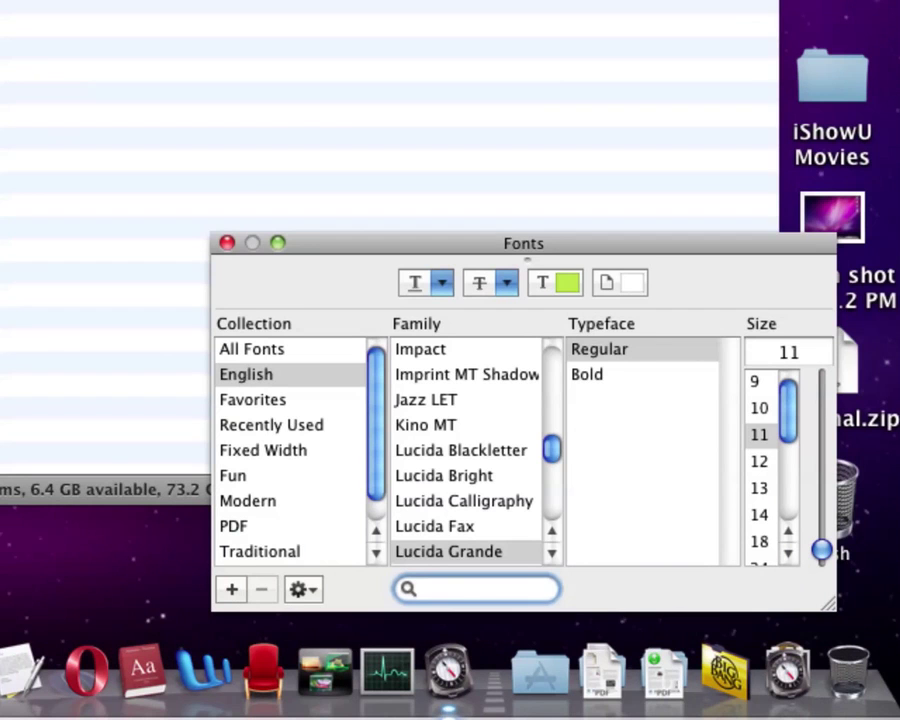
pyautogui.write('verda')
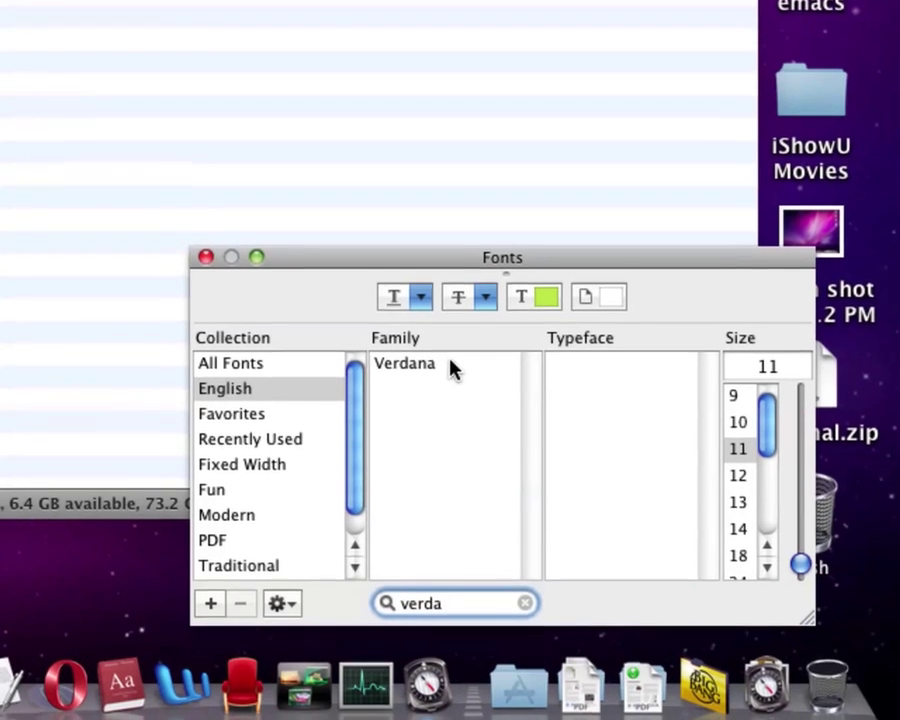
pyautogui.click(530, 356)
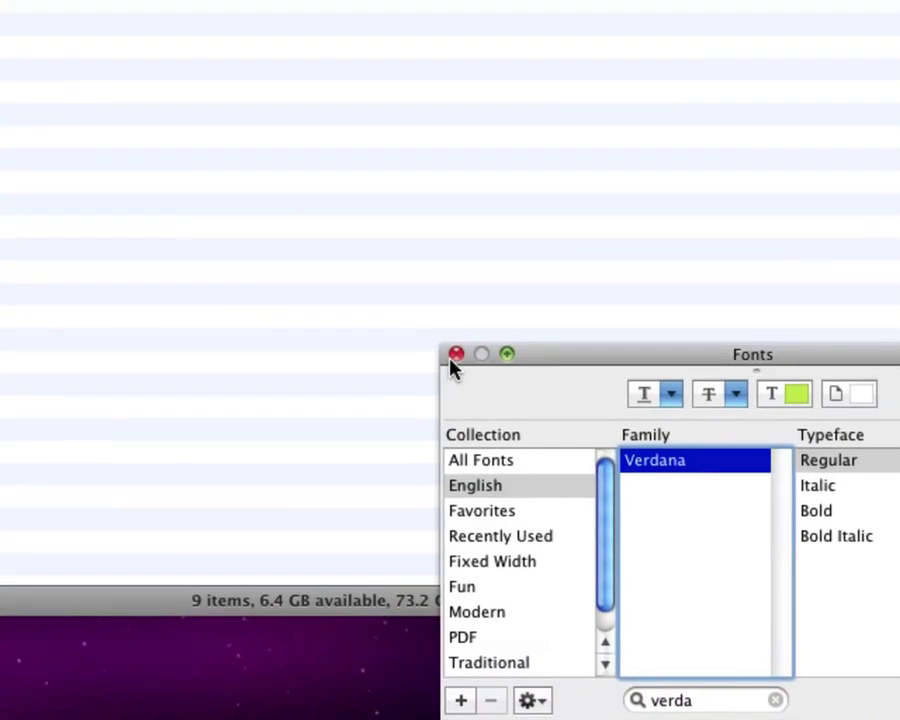
pyautogui.click(197, 242)
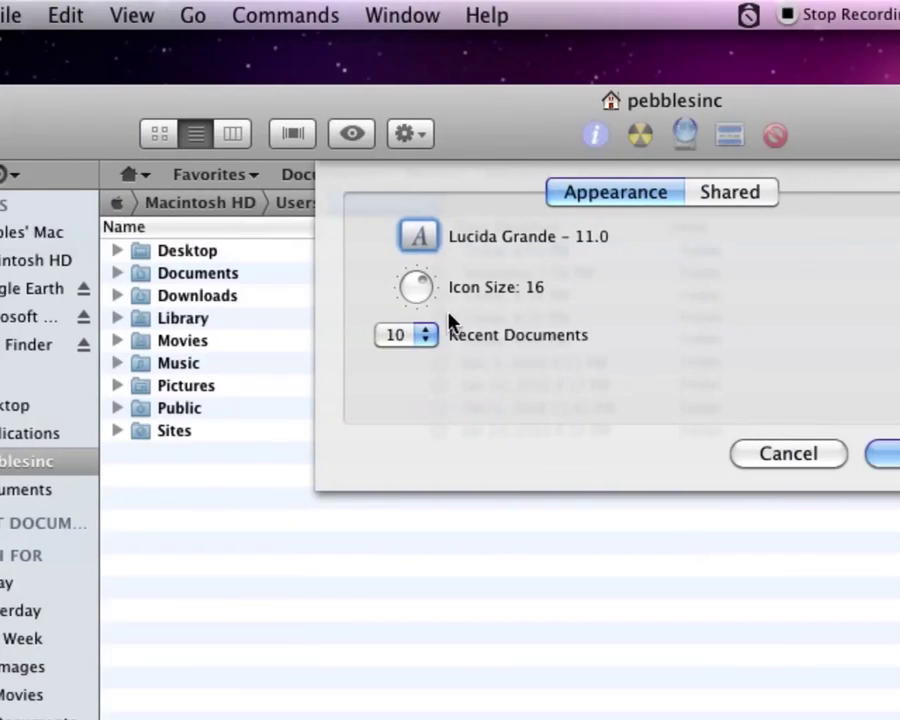
pyautogui.moveTo(430, 300); pyautogui.dragTo(449, 293)
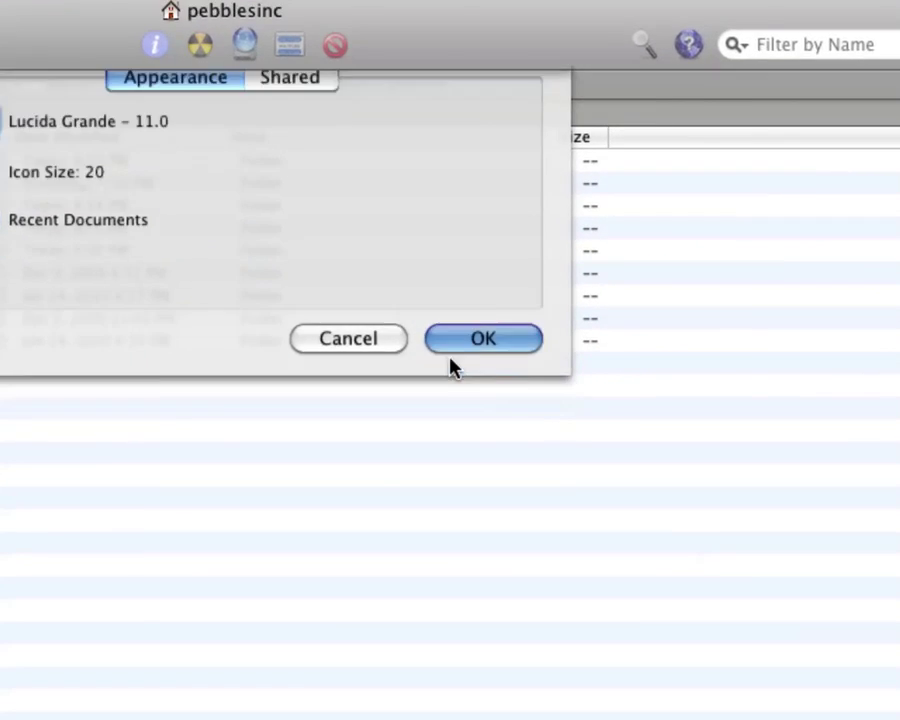
# - Confirm the preferences with OK, reopen the home folder, and check the Drop Stack gear menu
pyautogui.click(452, 352)
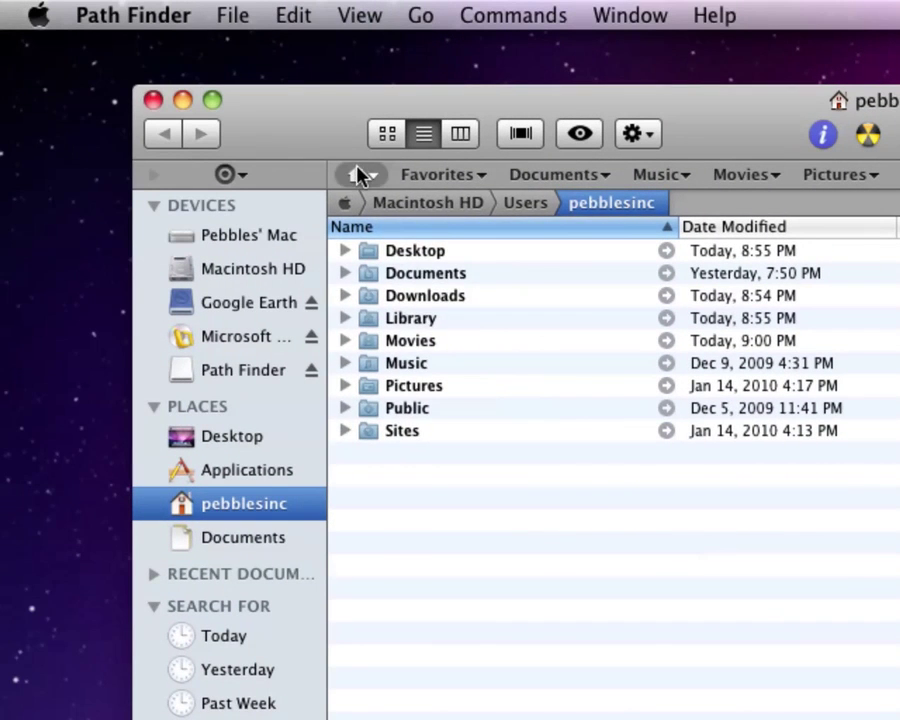
pyautogui.click(359, 175)
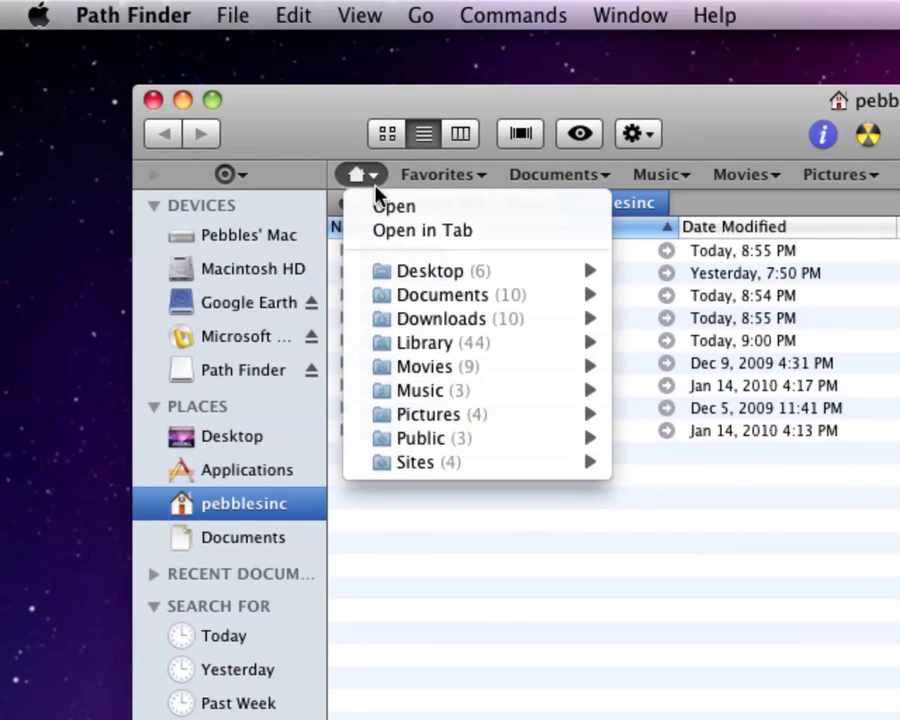
pyautogui.click(383, 205)
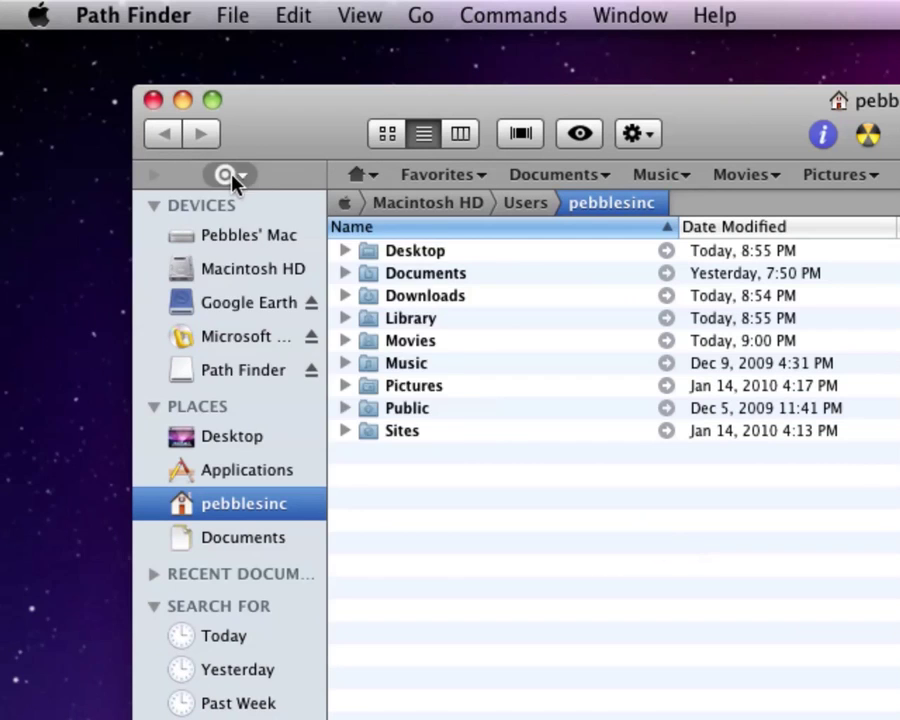
pyautogui.click(230, 177)
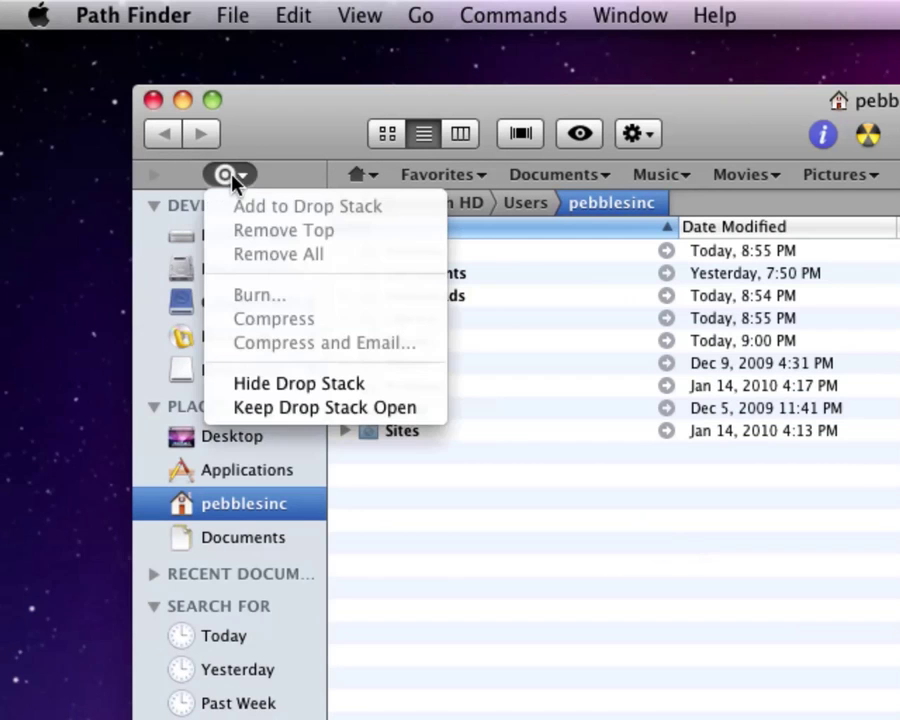
pyautogui.click(289, 166)
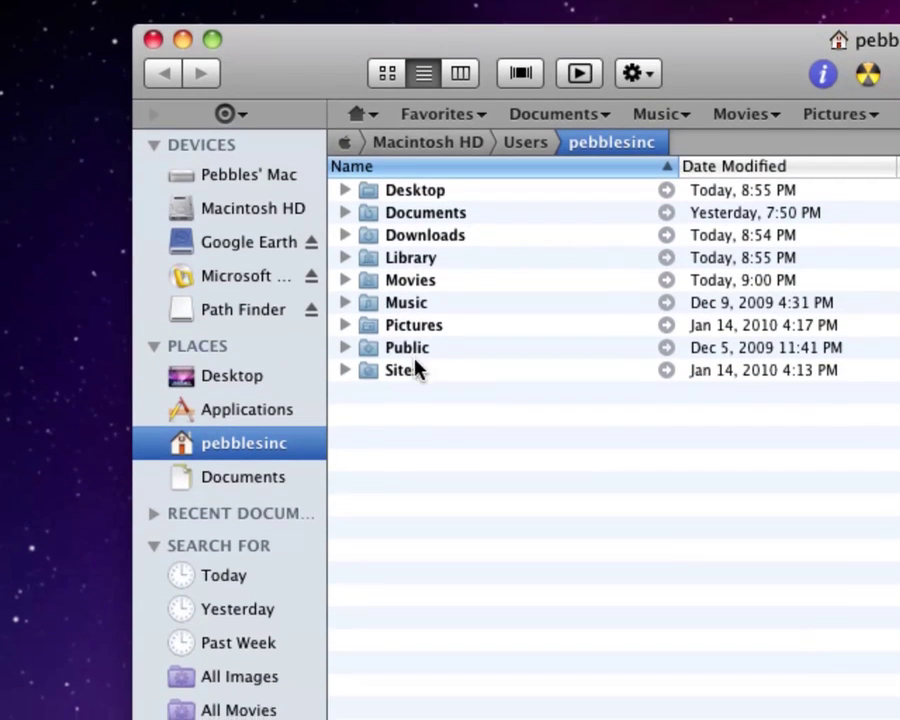
# - Select the Desktop folder in the pebblesinc home listing, leaving its name unchanged
pyautogui.moveTo(416, 338); pyautogui.dragTo(418, 212)
pyautogui.click(418, 408)
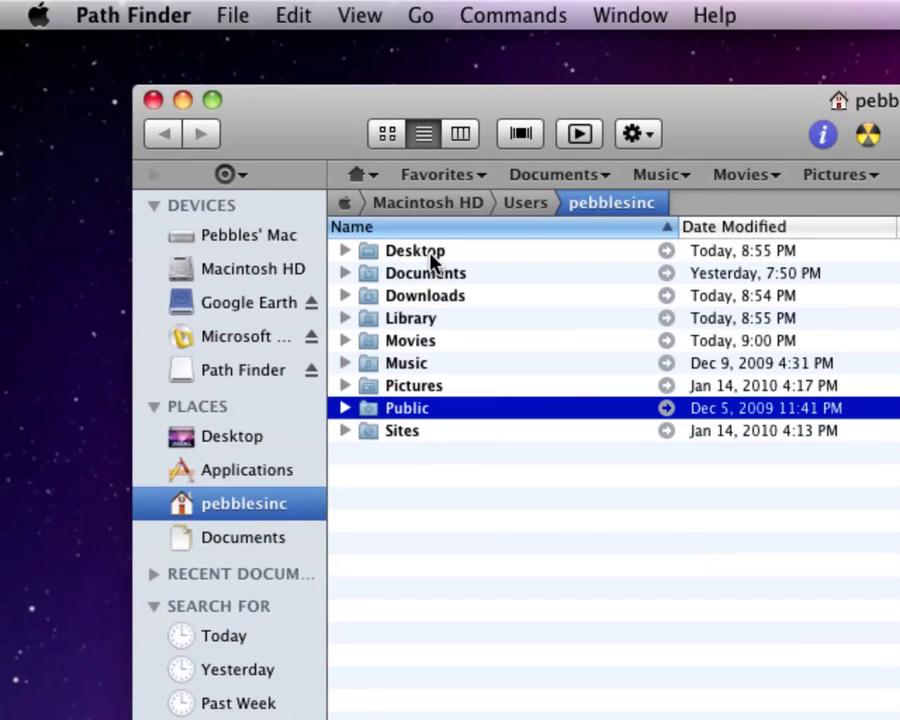
pyautogui.click(431, 210)
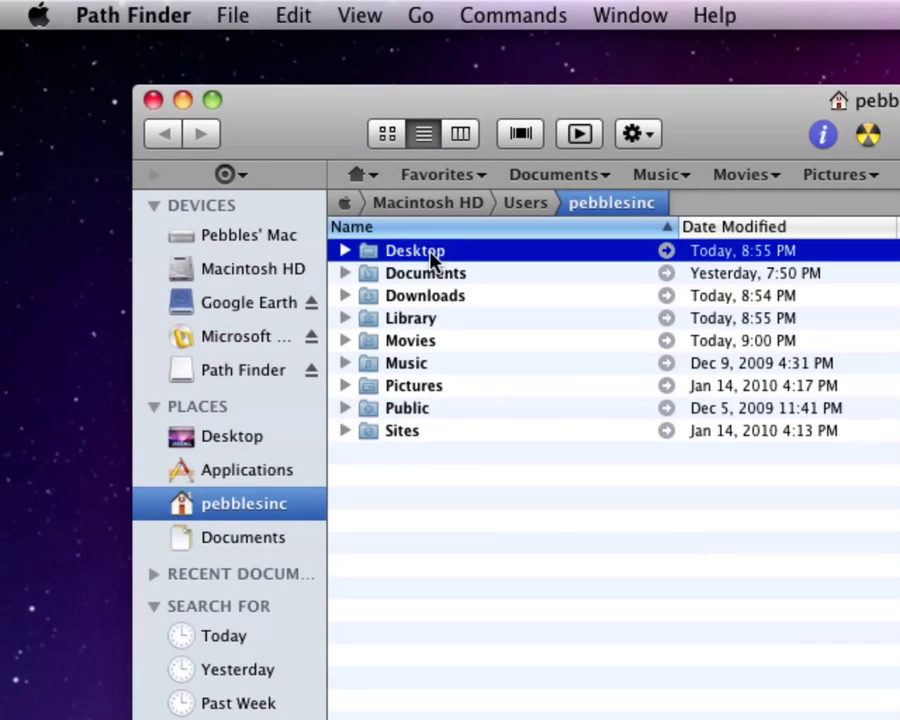
pyautogui.click(462, 254)
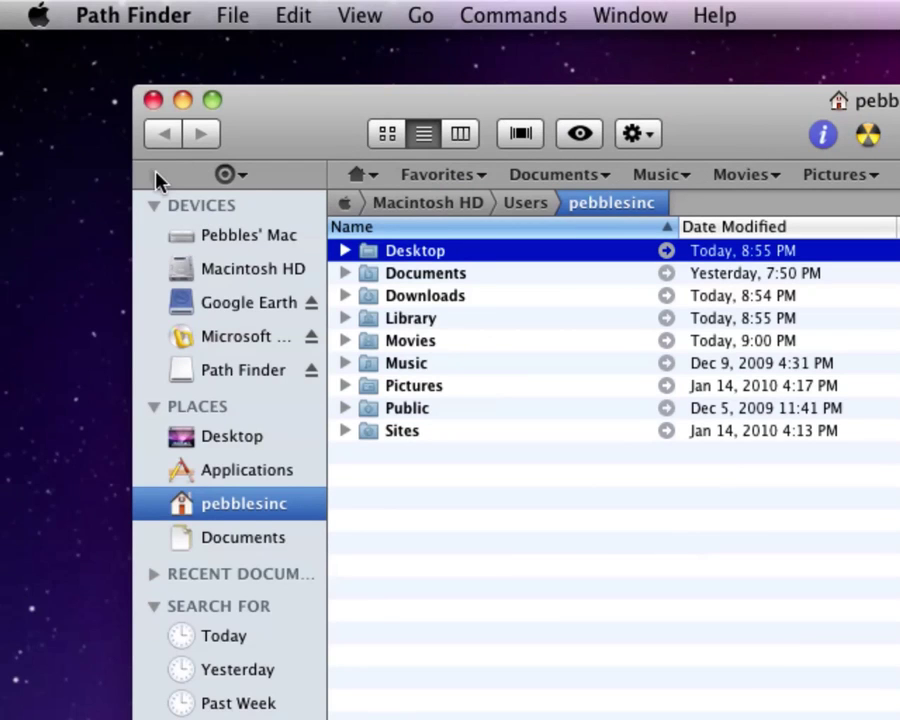
# - Show the drop stack in the sidebar and drag the Desktop folder onto it
pyautogui.click(155, 174)
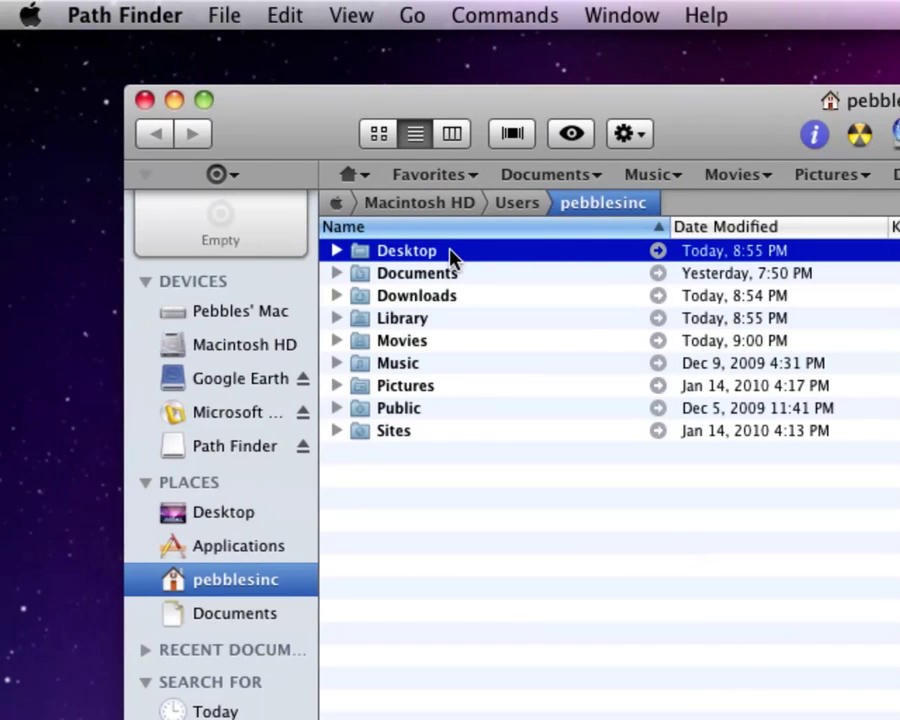
pyautogui.moveTo(450, 258)
pyautogui.mouseDown()
pyautogui.moveTo(218, 224)
pyautogui.moveTo(462, 263)
pyautogui.mouseUp()
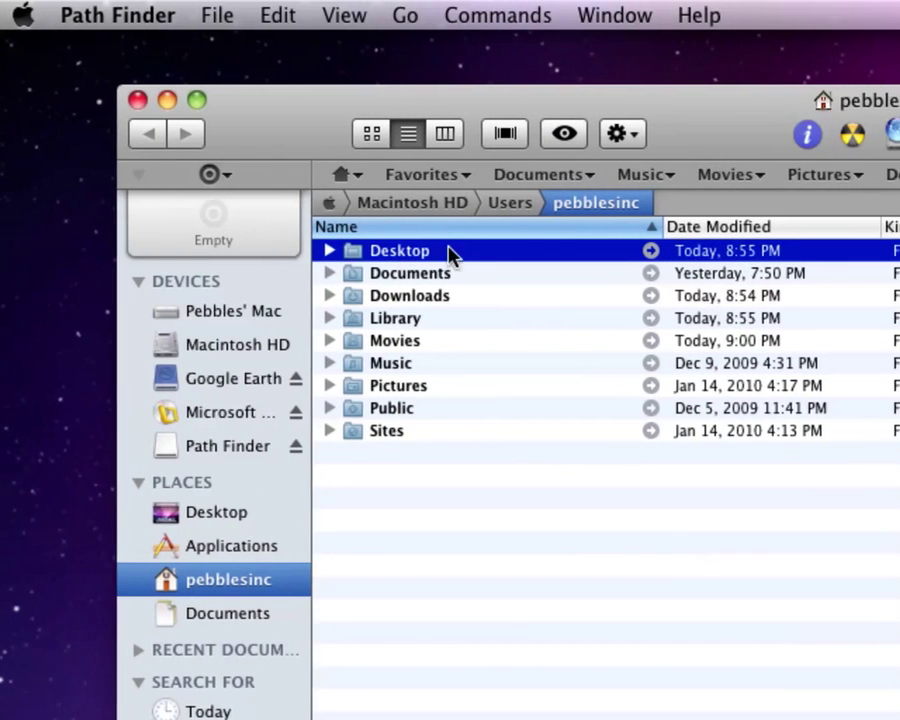
pyautogui.moveTo(448, 255)
pyautogui.mouseDown()
pyautogui.moveTo(297, 207)
pyautogui.moveTo(480, 239)
pyautogui.moveTo(452, 261)
pyautogui.moveTo(444, 249)
pyautogui.moveTo(455, 308)
pyautogui.moveTo(450, 253)
pyautogui.mouseUp()
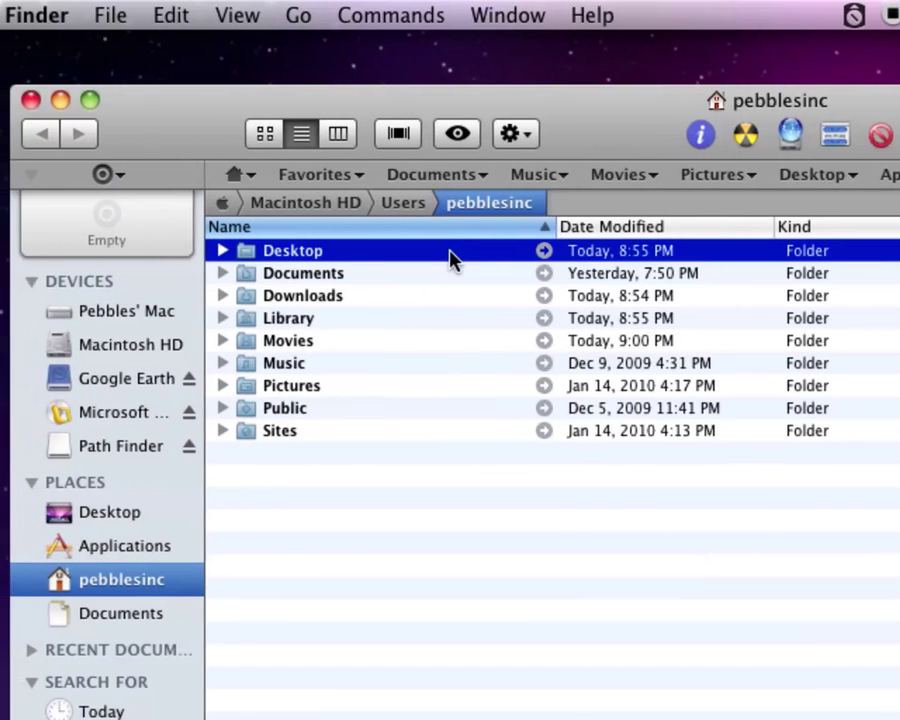
# - Open the Desktop folder with Path Finder via Open With > Applications > Path Finder
pyautogui.rightClick(403, 253)
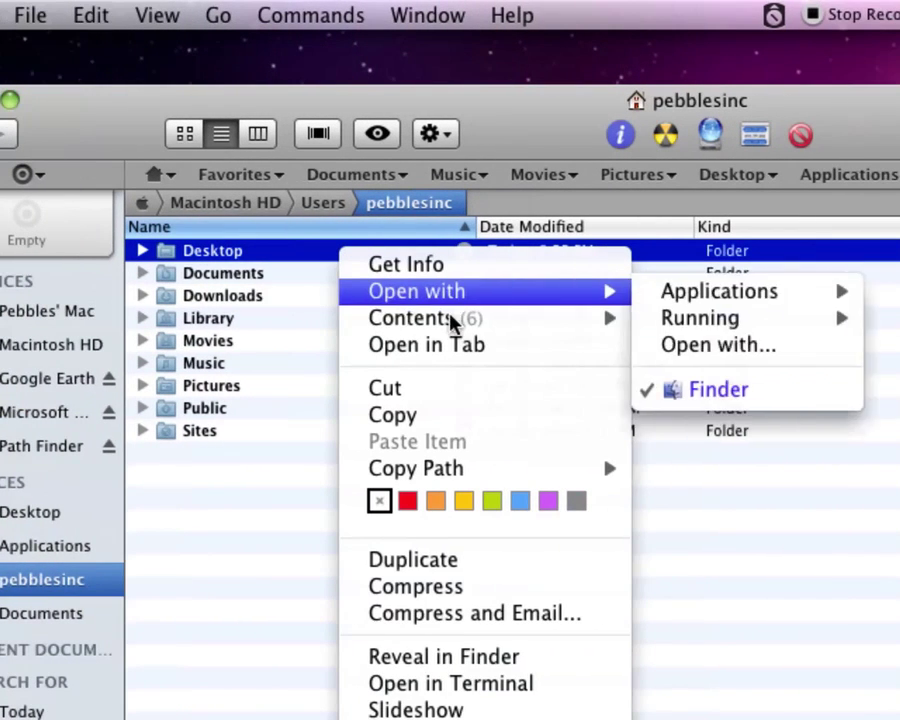
pyautogui.moveTo(555, 320)
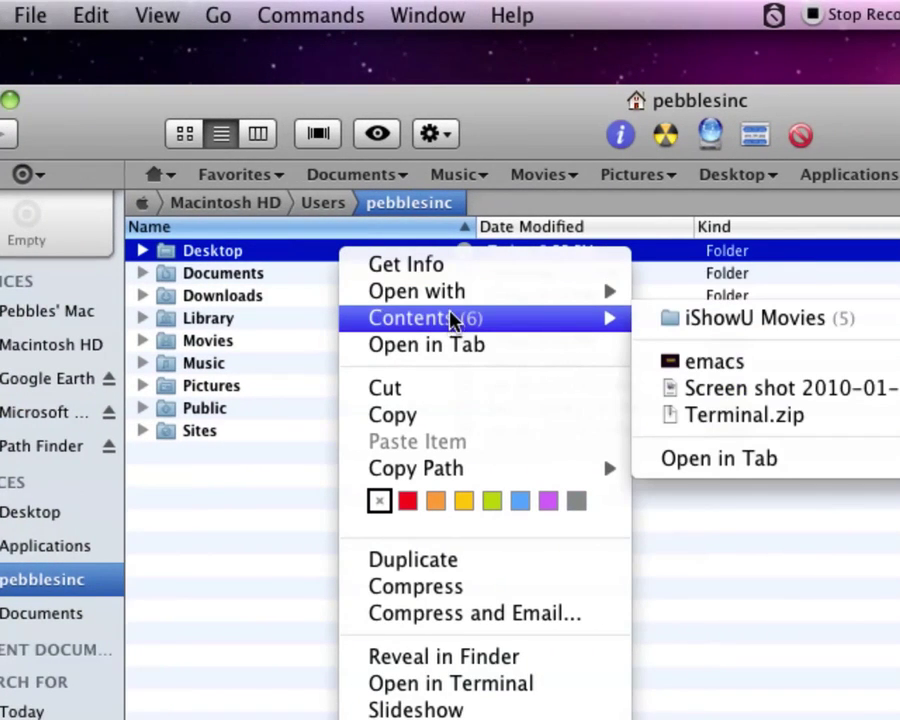
pyautogui.moveTo(454, 291)
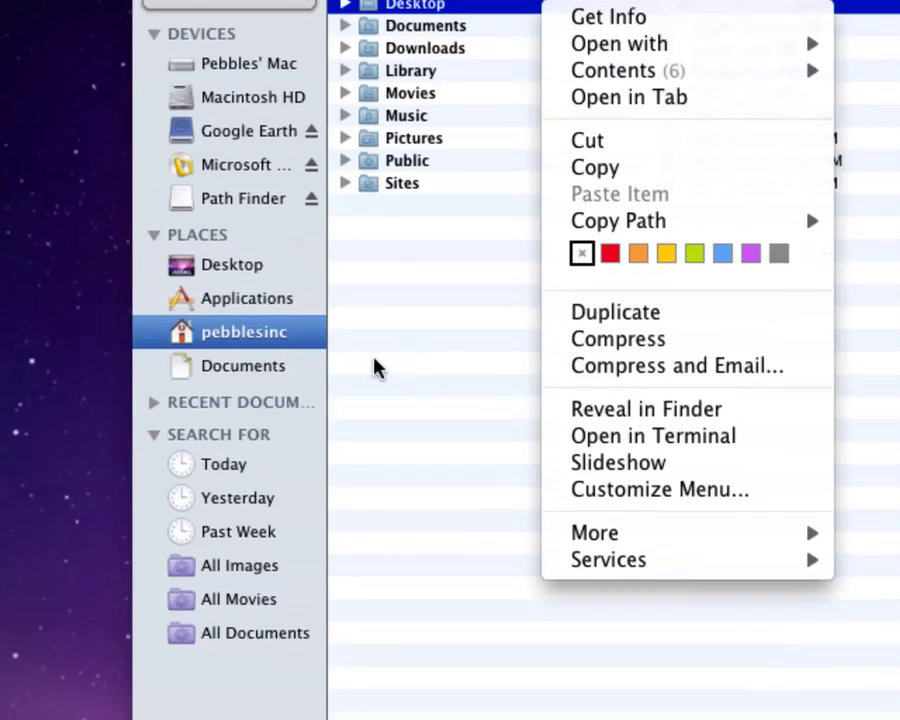
pyautogui.click(191, 177)
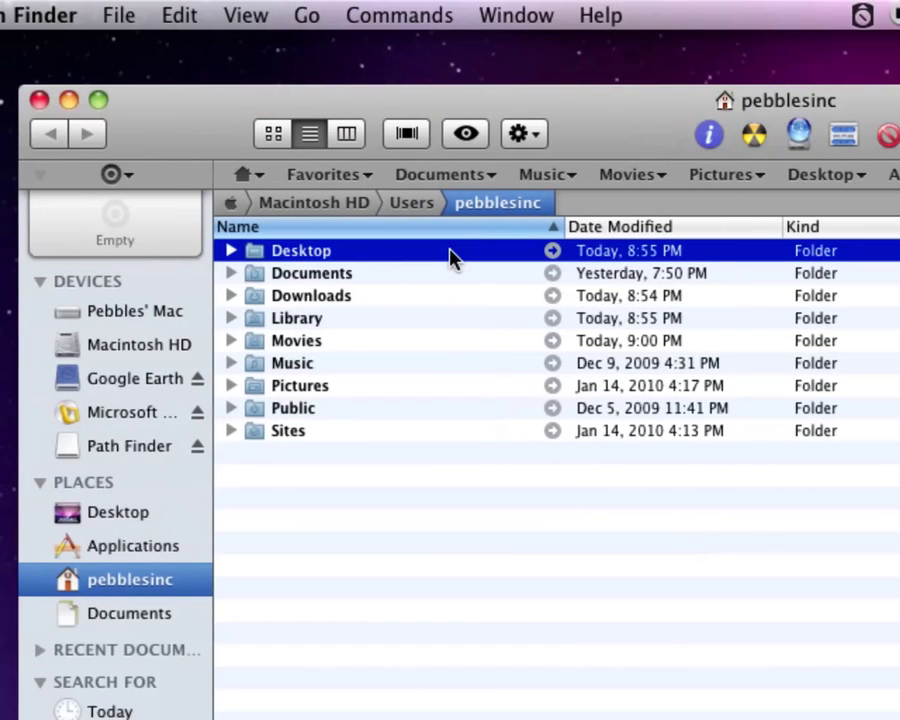
pyautogui.rightClick(146, 213)
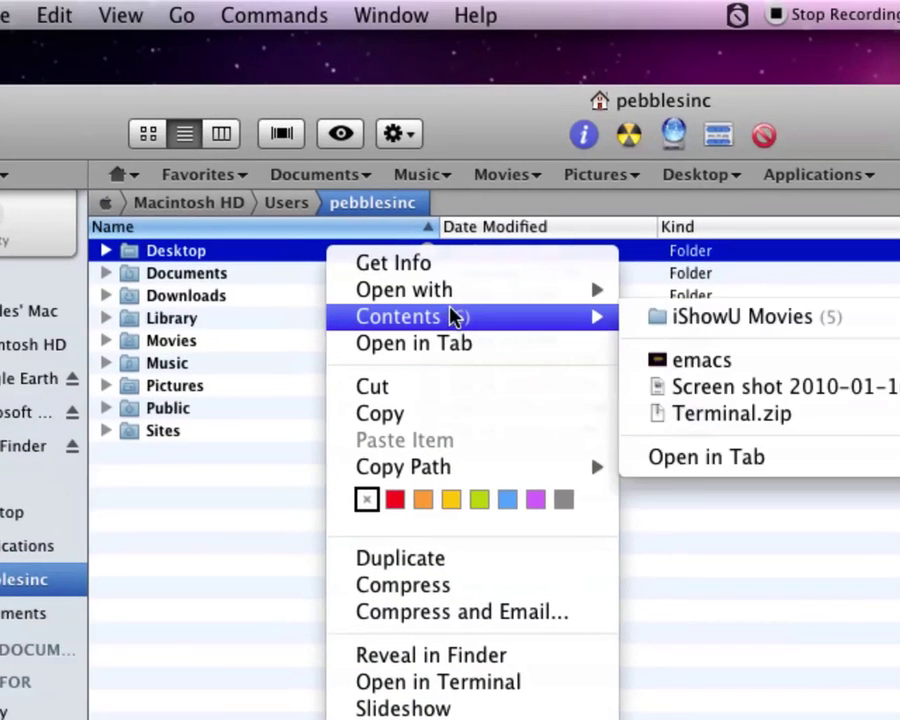
pyautogui.moveTo(455, 290)
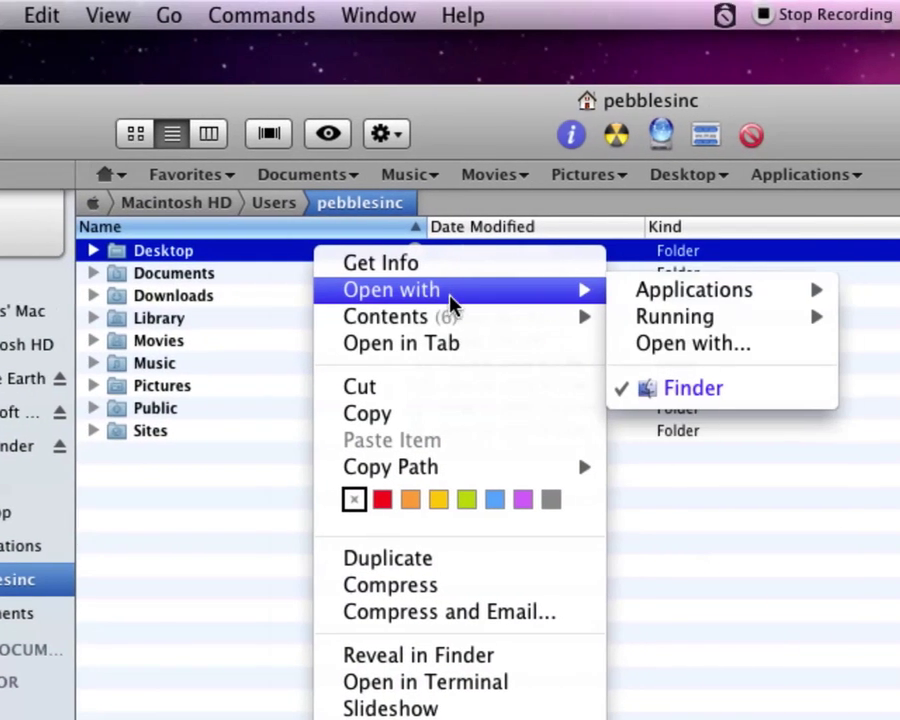
pyautogui.moveTo(711, 291)
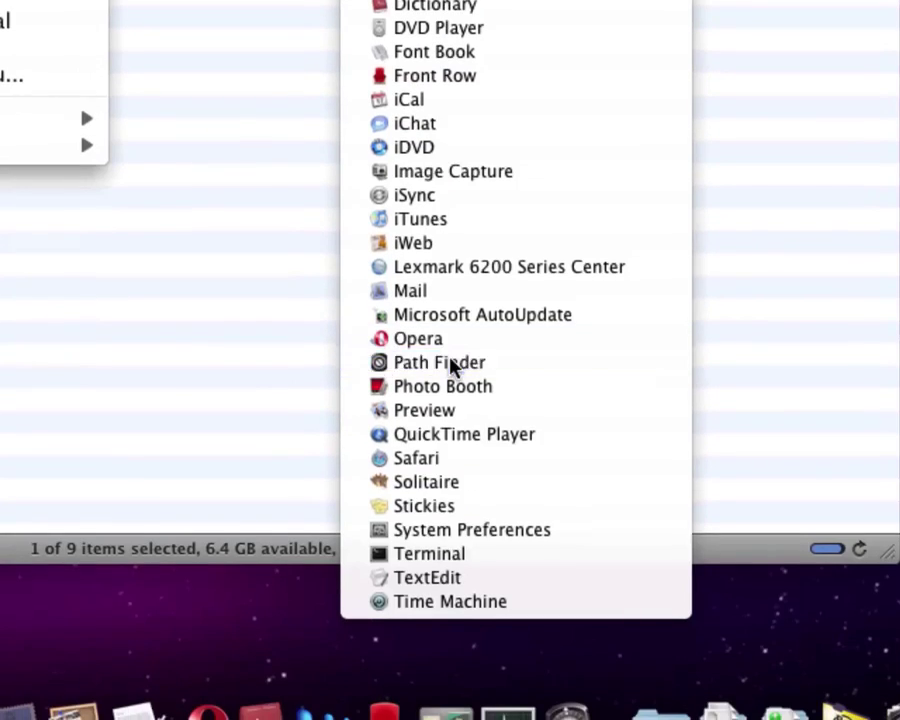
pyautogui.click(450, 366)
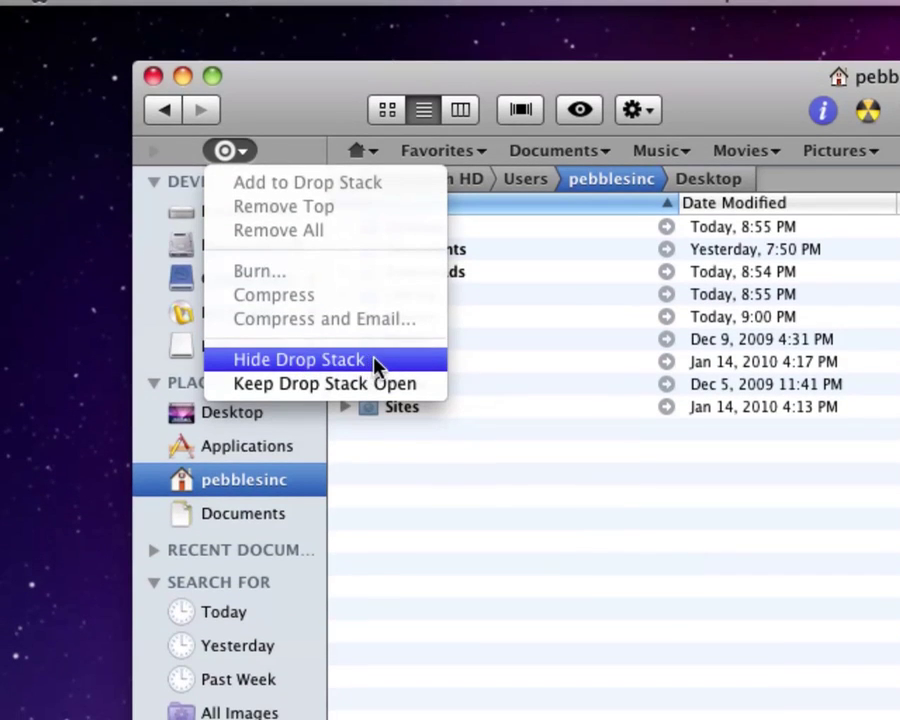
# - Hide the drop stack, then Quick Look the pebblesinc folder and close the preview
pyautogui.click(376, 360)
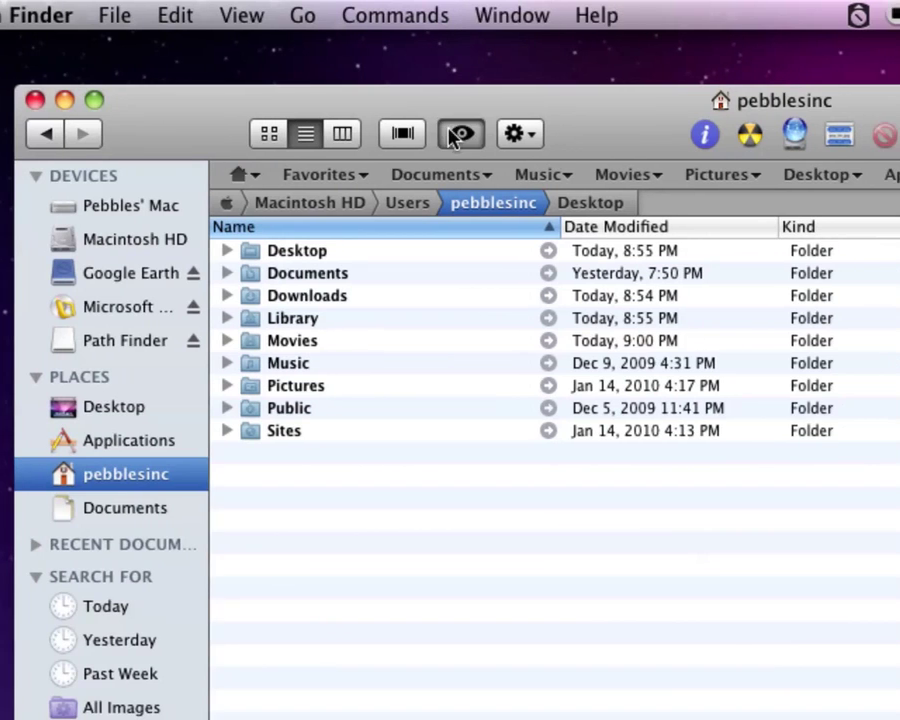
pyautogui.click(460, 135)
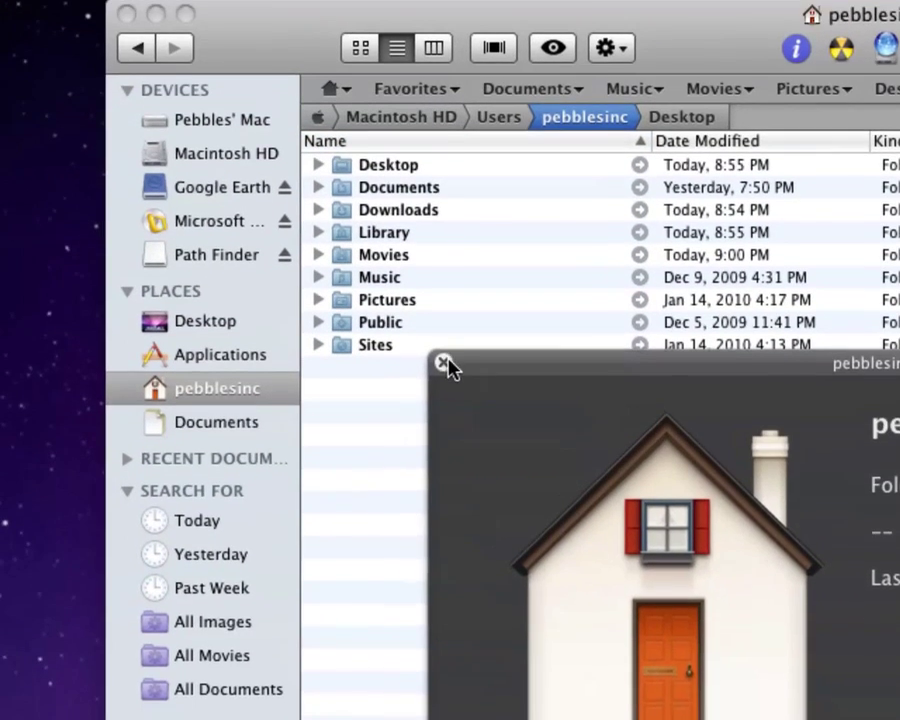
pyautogui.click(444, 364)
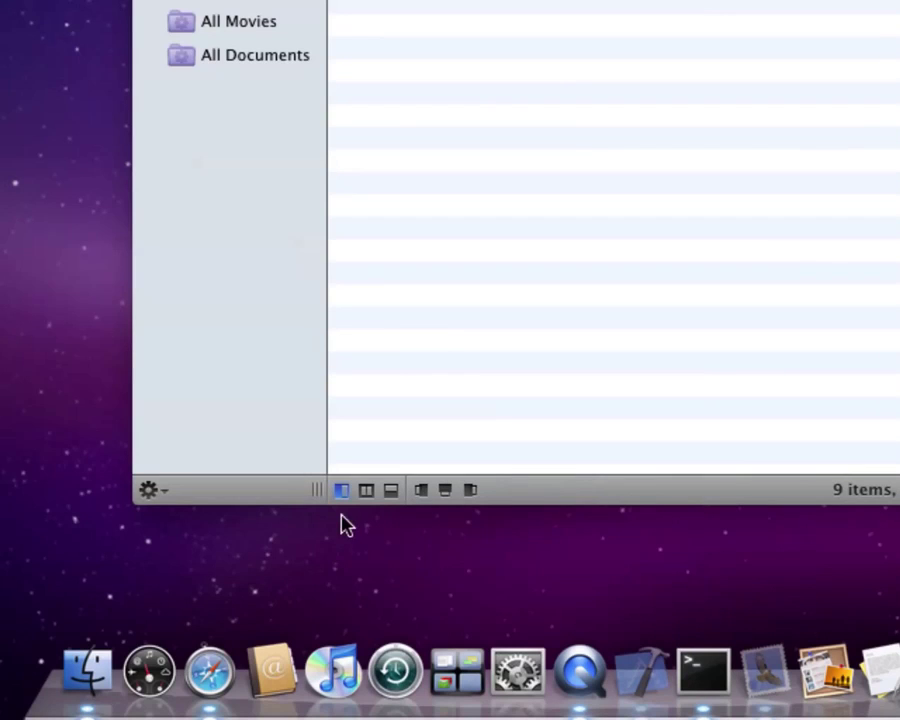
# - Hide and restore the sidebar, try dual panes, then return to one pane and open the side drawer
pyautogui.click(333, 491)
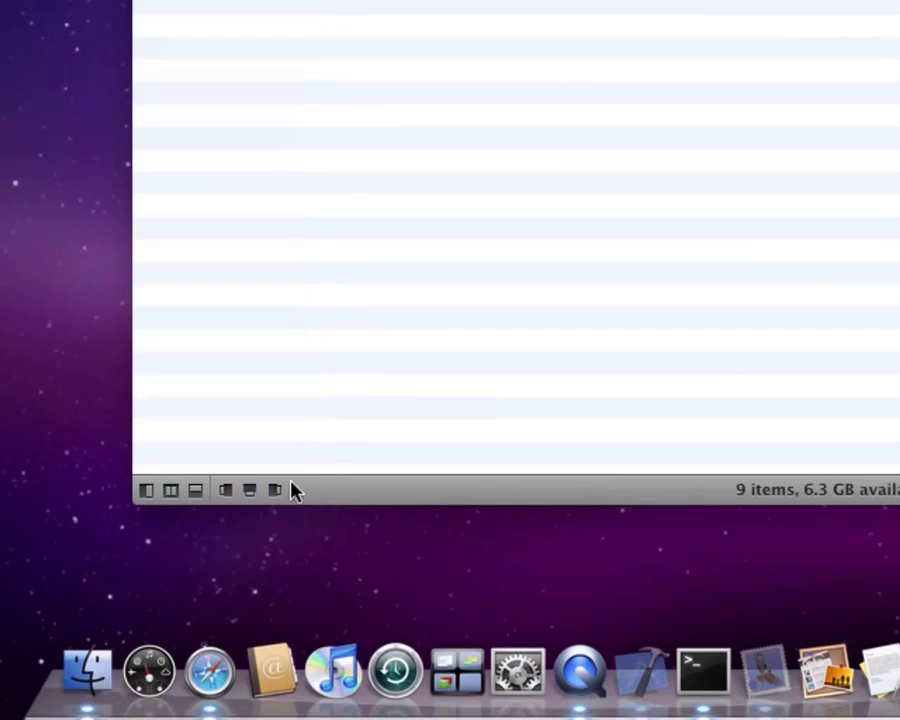
pyautogui.click(146, 491)
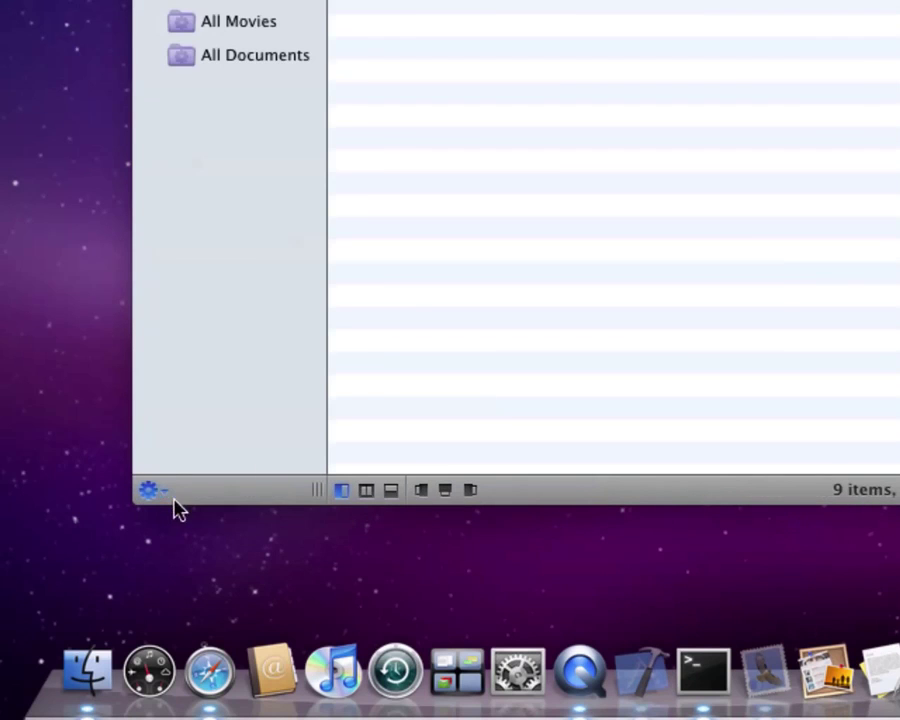
pyautogui.click(367, 490)
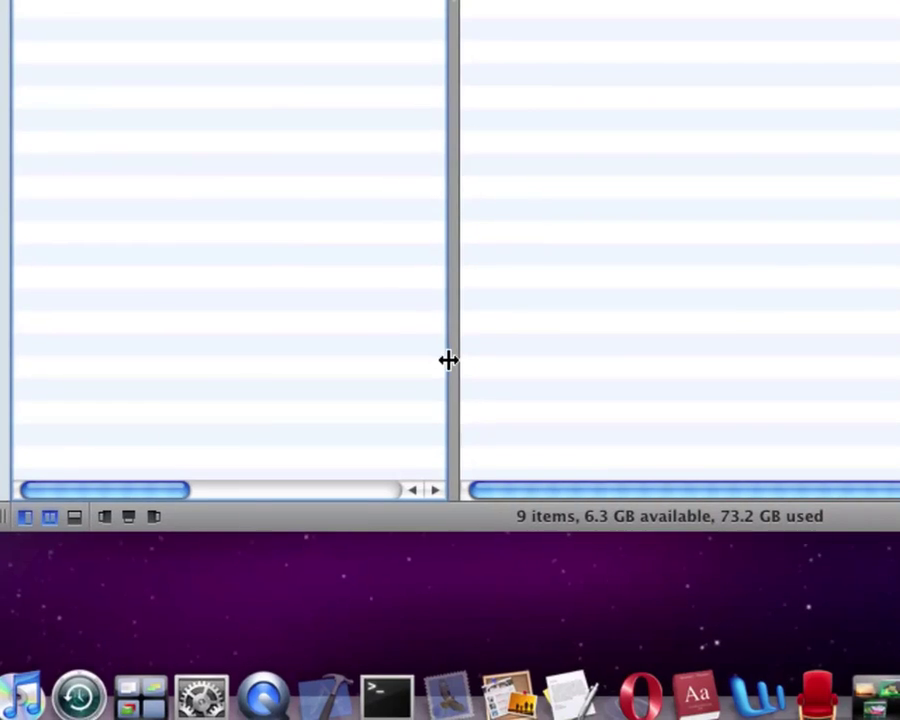
pyautogui.moveTo(448, 358); pyautogui.dragTo(464, 352)
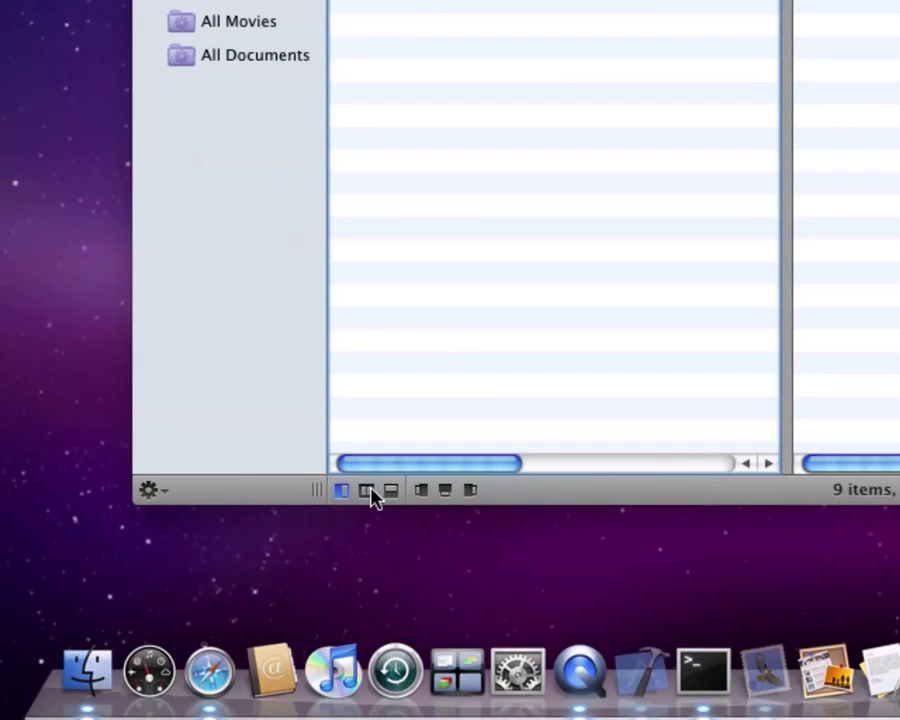
pyautogui.click(313, 603)
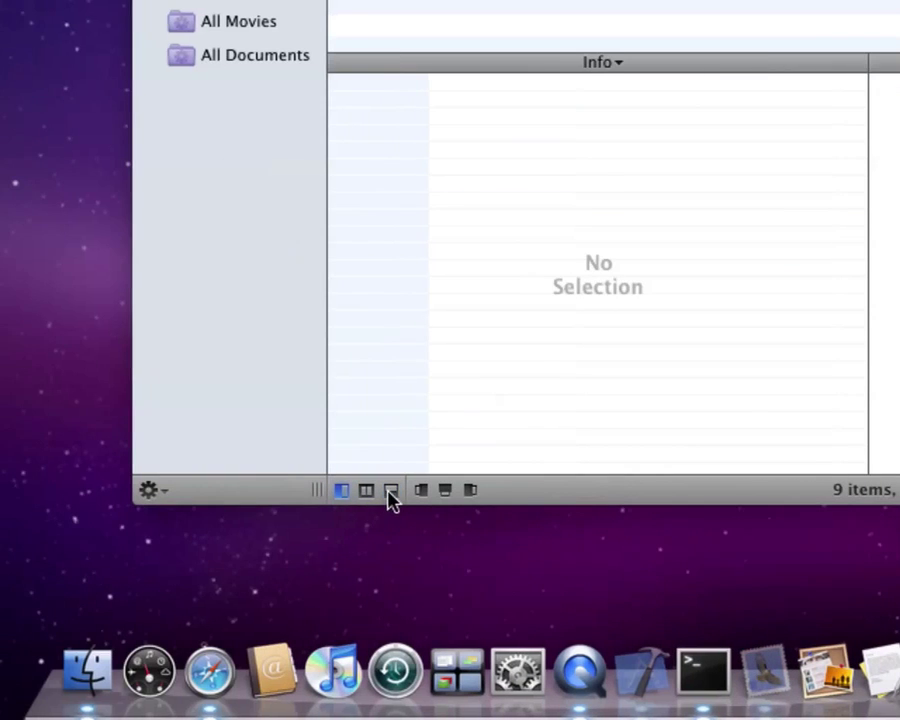
pyautogui.click(420, 491)
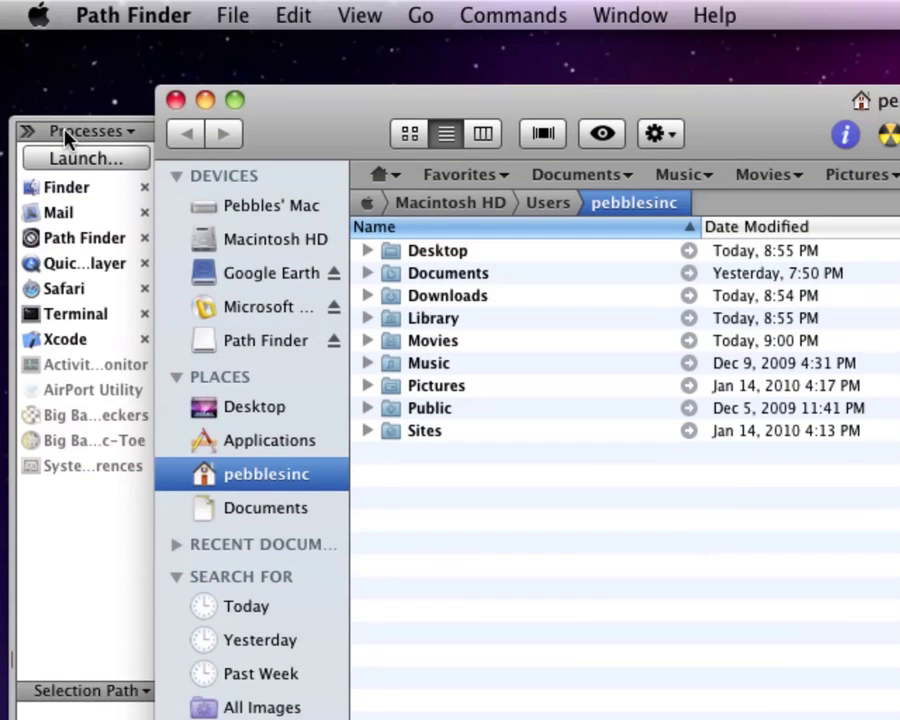
# - Check the Processes drawer's running-app options, then show the terminal pane below the file list
pyautogui.click(65, 137)
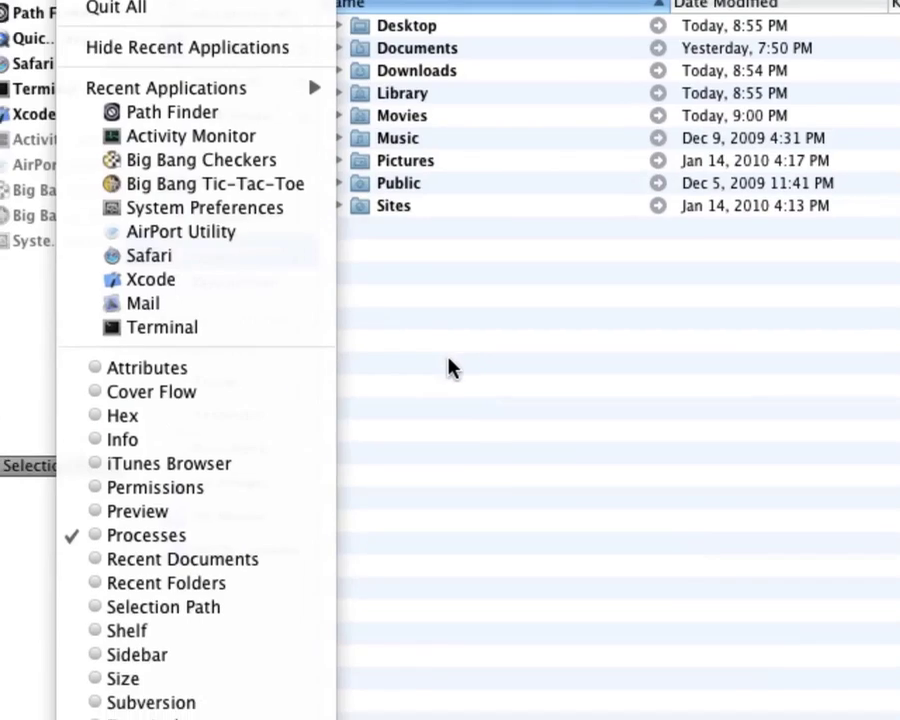
pyautogui.click(448, 368)
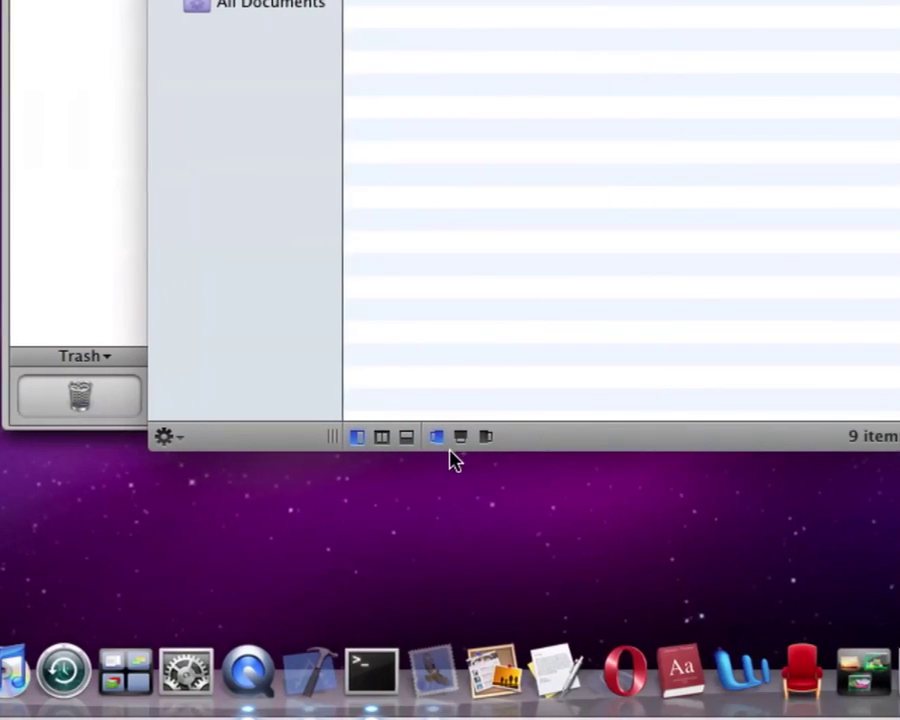
pyautogui.click(460, 437)
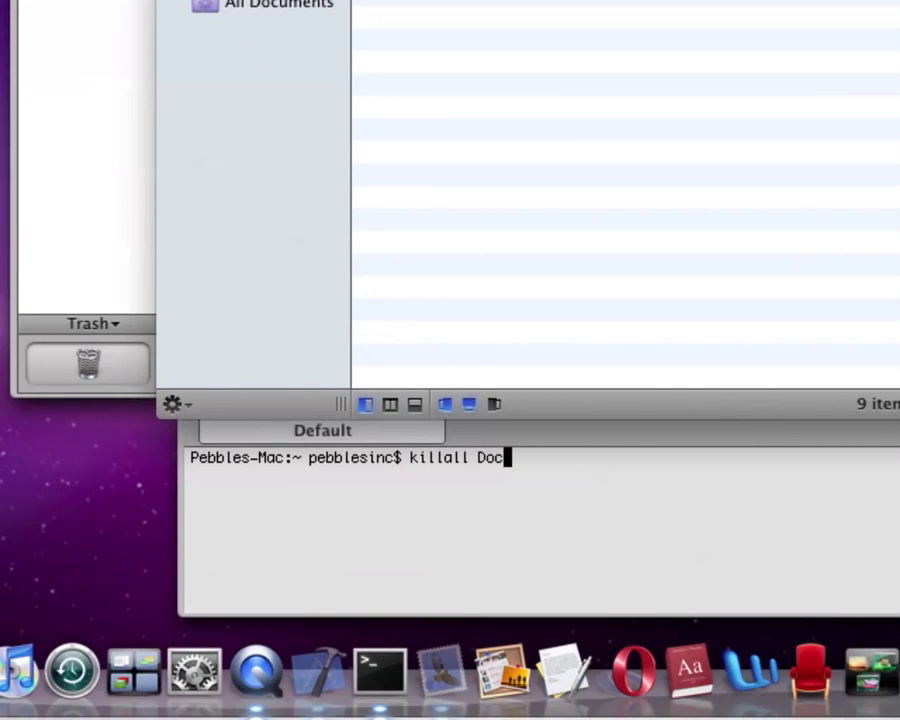
# - Run 'killall Dock' in the built-in terminal, then hide the terminal pane
pyautogui.press('Return')
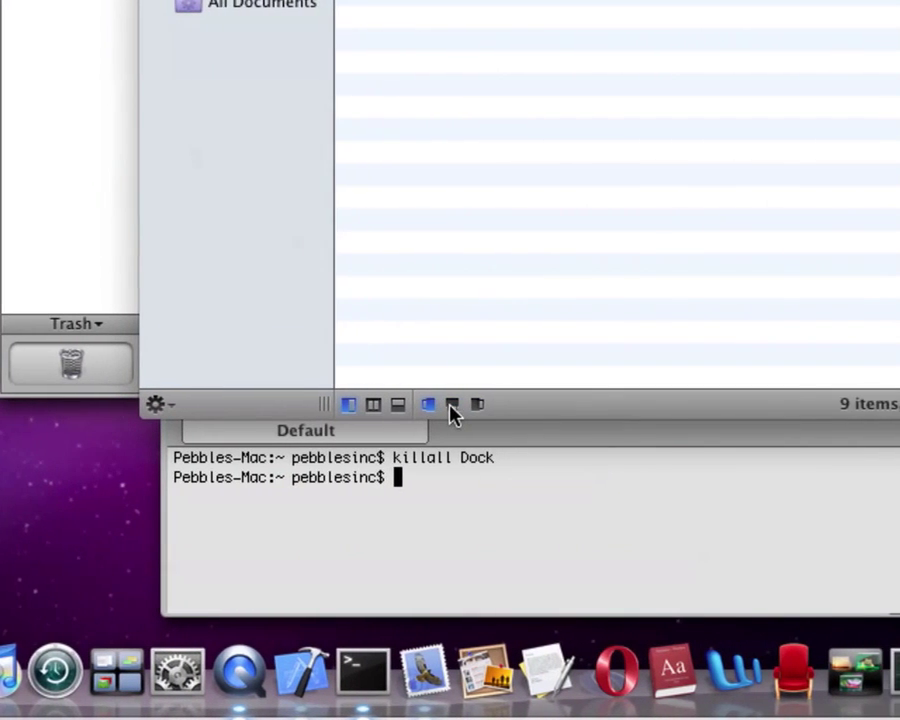
pyautogui.press('super+m')
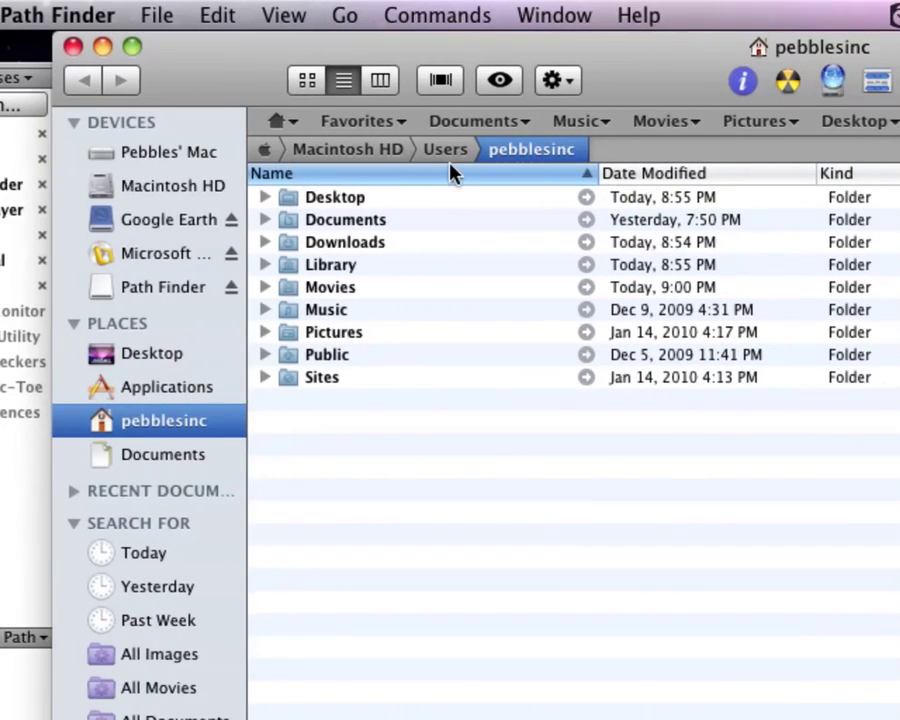
# - Climb the path bar from Users to Macintosh HD to the computer's top-level volumes
pyautogui.click(445, 151)
pyautogui.click(415, 150)
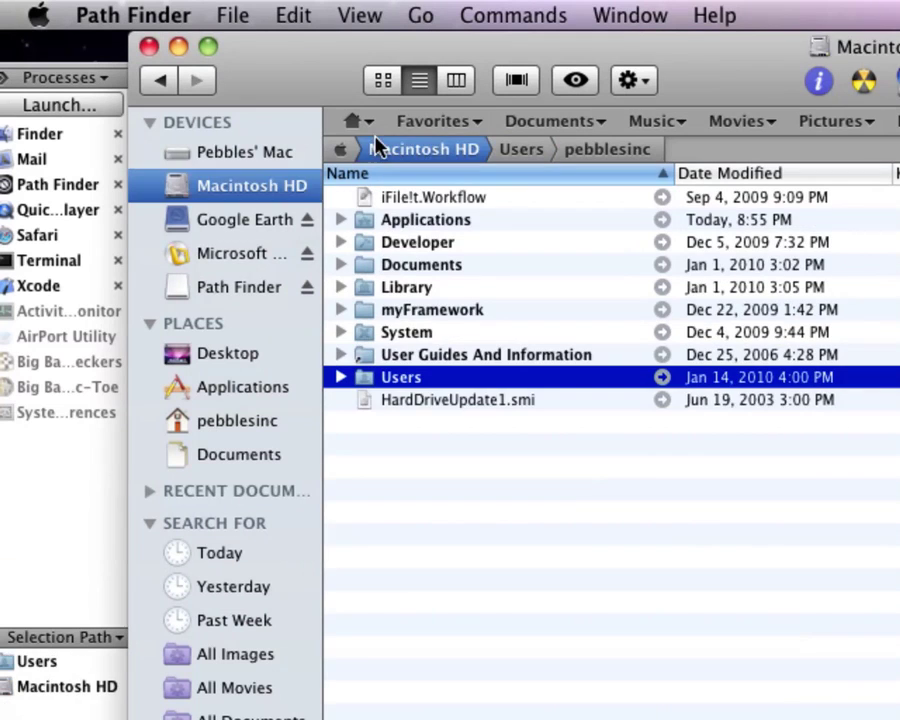
pyautogui.click(349, 148)
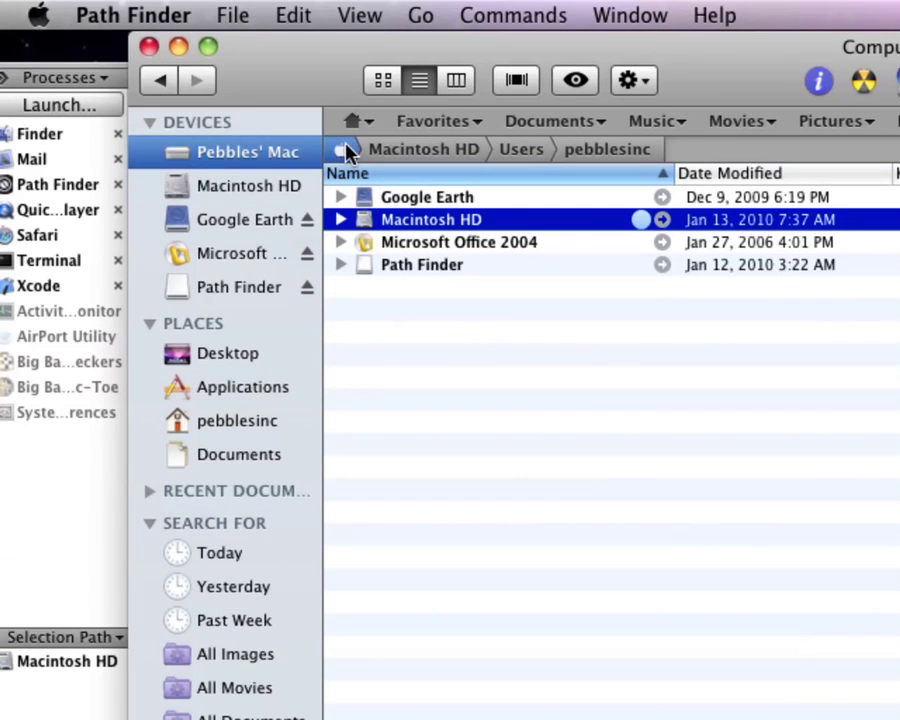
# - Visit Macintosh HD, Desktop, Applications and Documents from the sidebar, ending on Desktop
pyautogui.click(208, 185)
pyautogui.click(198, 353)
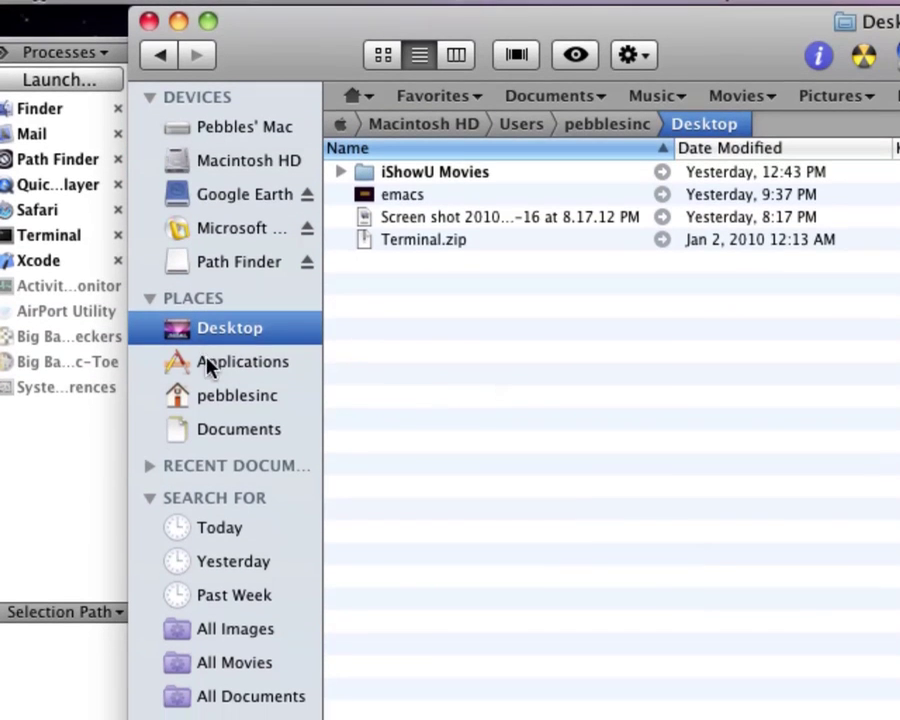
pyautogui.click(208, 387)
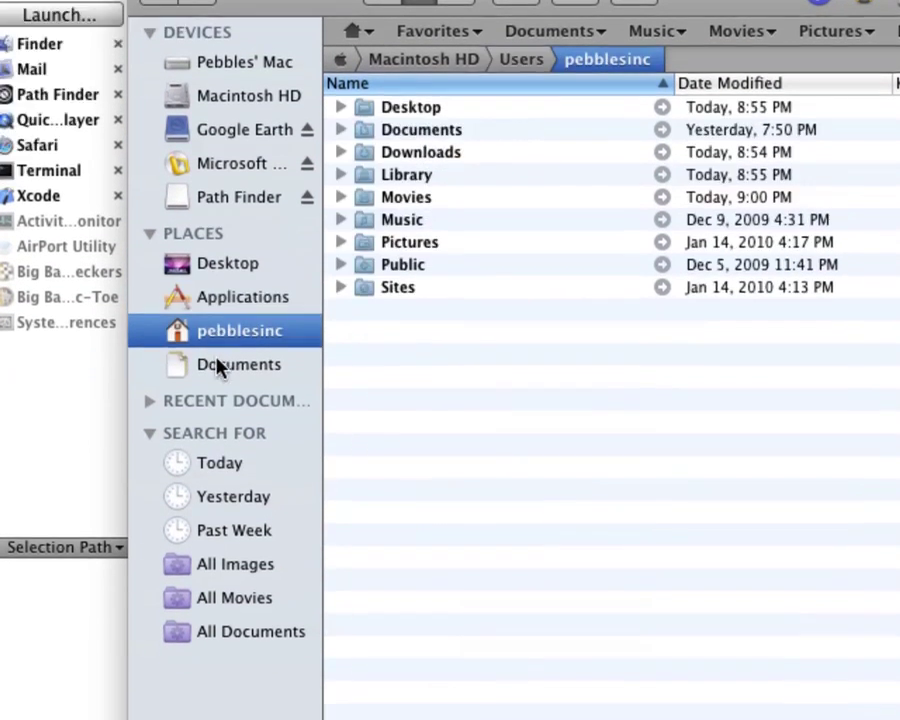
pyautogui.click(218, 366)
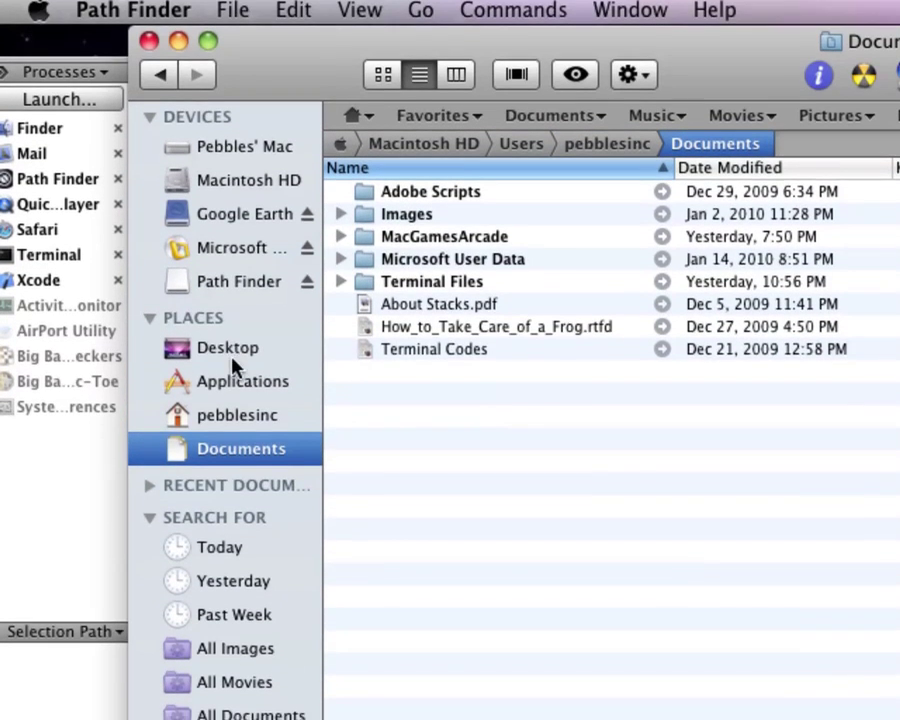
pyautogui.click(233, 358)
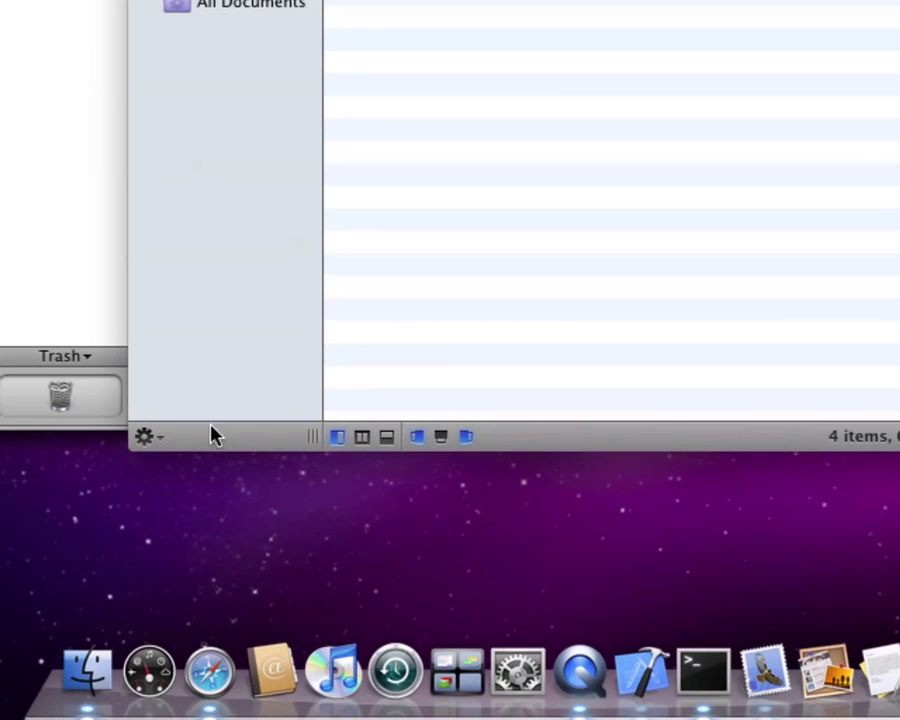
# - Adjust the sidebar width, then create a new custom sidebar via the gear menu, editing its suggested name
pyautogui.moveTo(312, 431); pyautogui.dragTo(430, 428)
pyautogui.moveTo(537, 360); pyautogui.dragTo(305, 358)
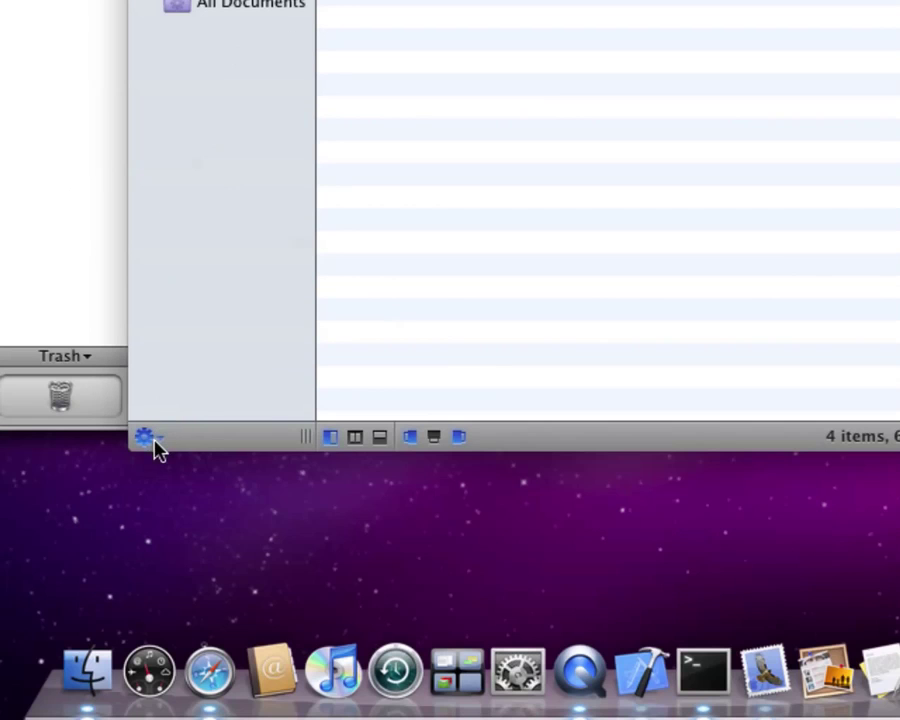
pyautogui.click(155, 446)
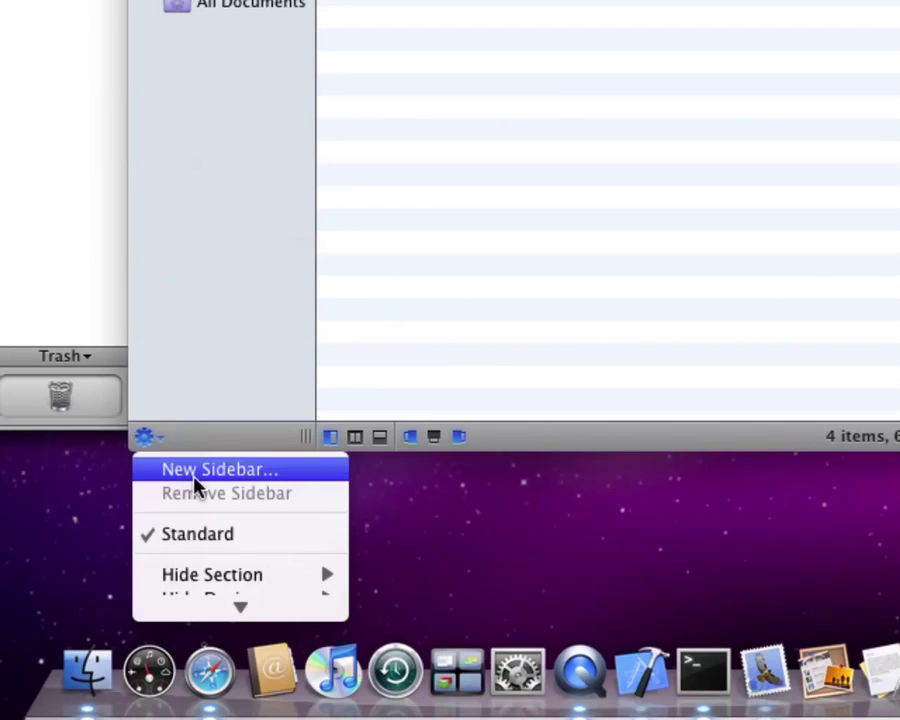
pyautogui.click(248, 472)
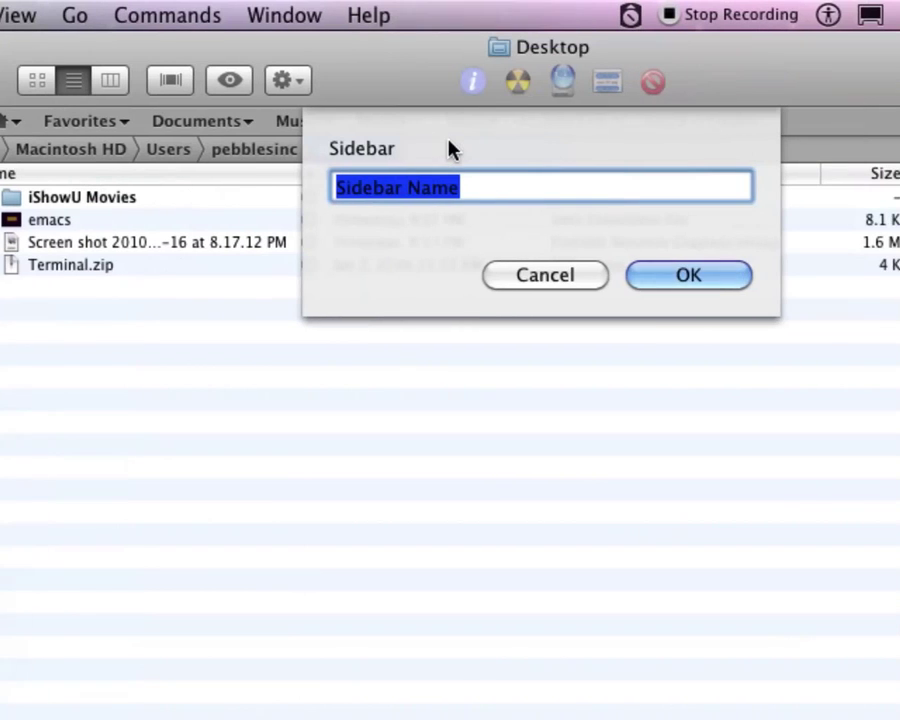
pyautogui.press('Right')
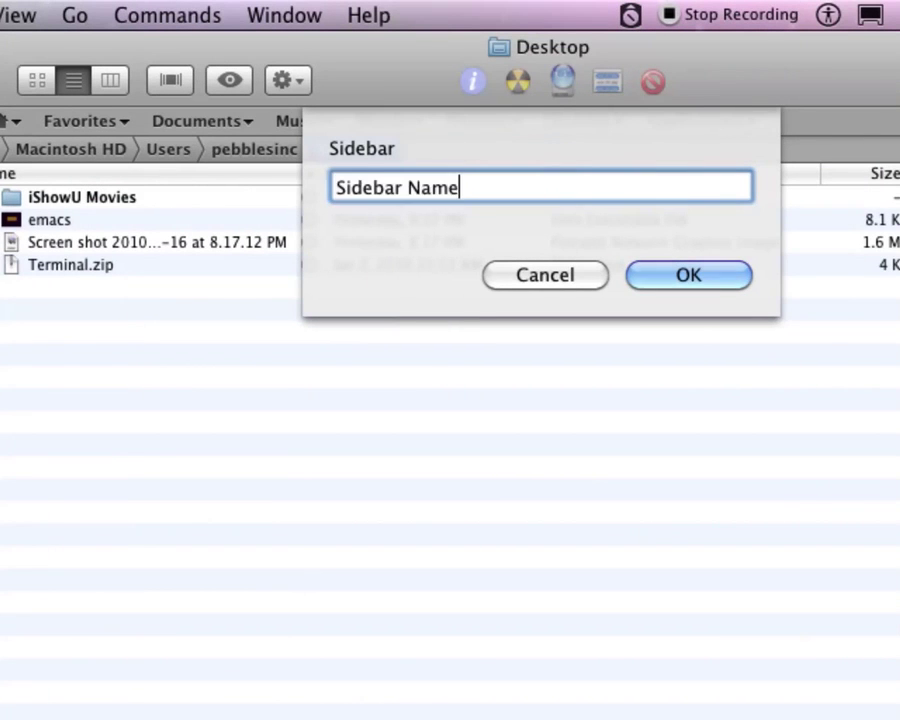
pyautogui.press('BackSpace')
pyautogui.press('Return')
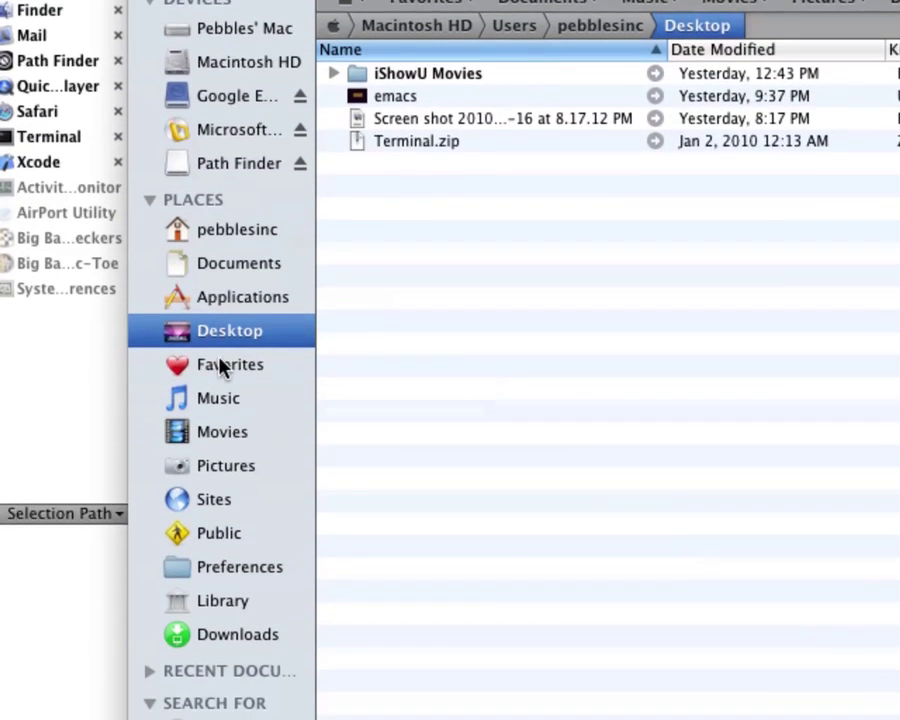
# - Visit Favorites, Music, Movies, Pictures, Sites, Public, Preferences, Library and Downloads from the new sidebar
pyautogui.click(222, 324)
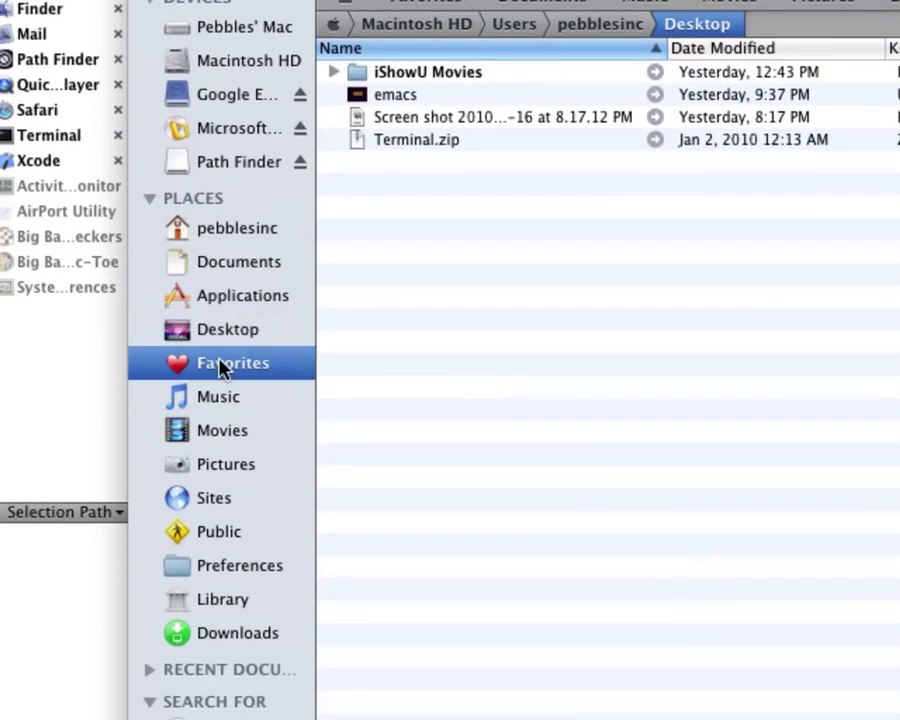
pyautogui.click(210, 397)
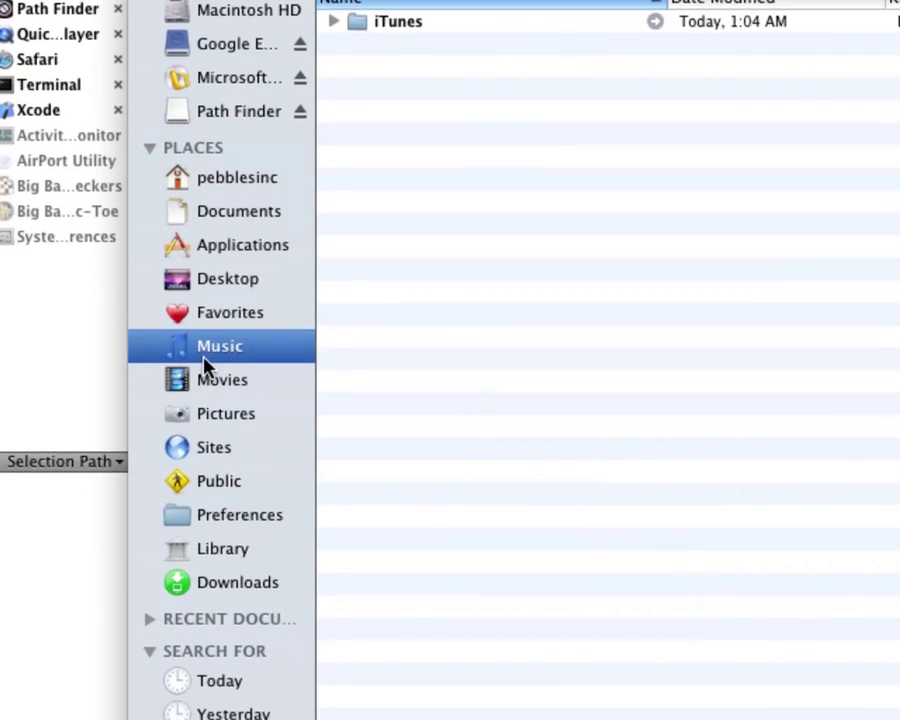
pyautogui.click(212, 386)
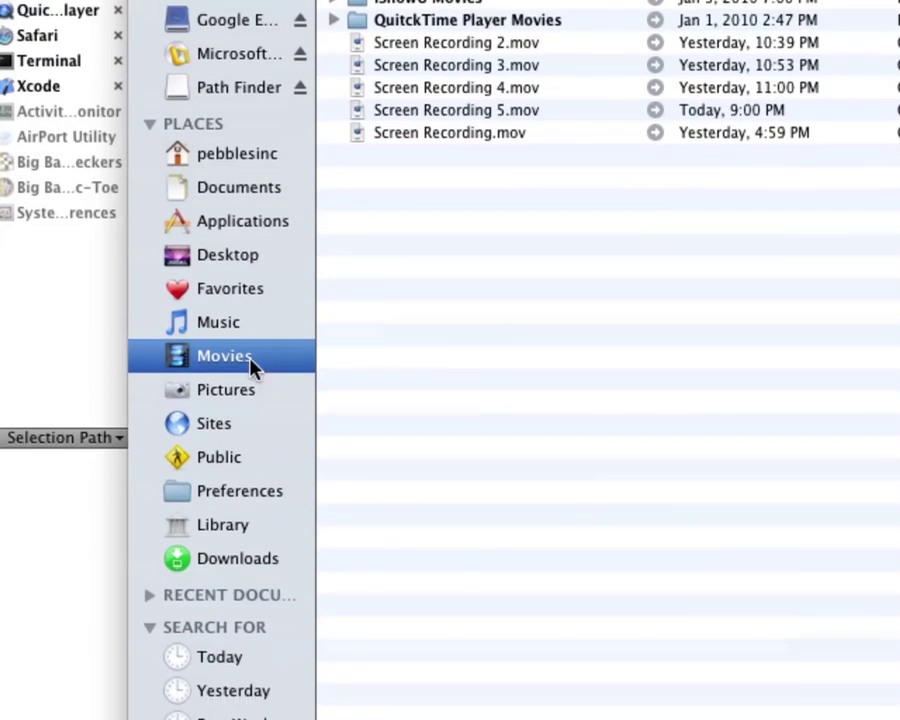
pyautogui.click(245, 368)
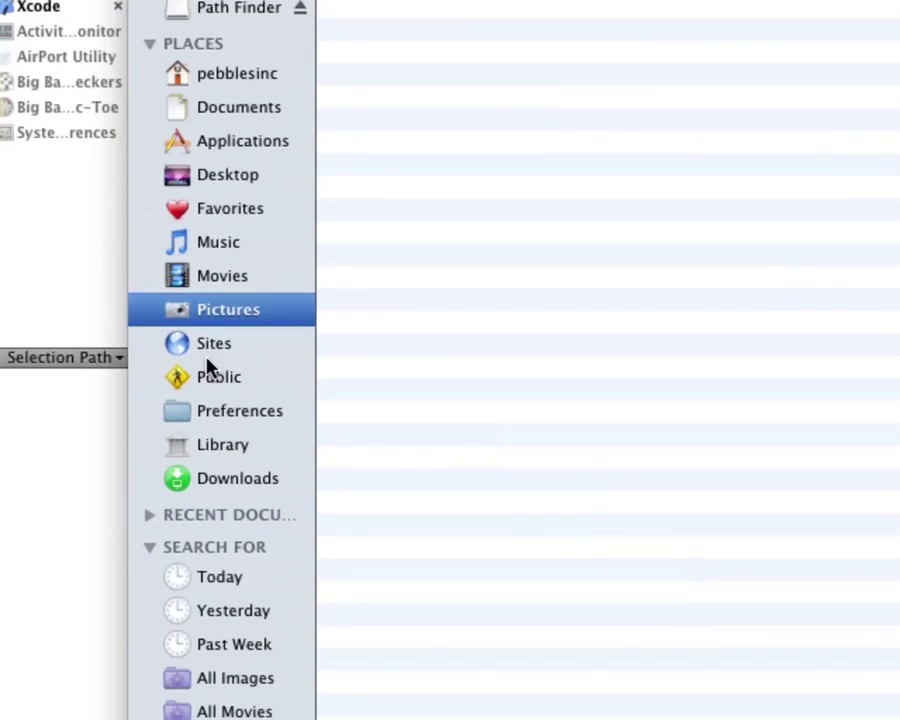
pyautogui.click(240, 401)
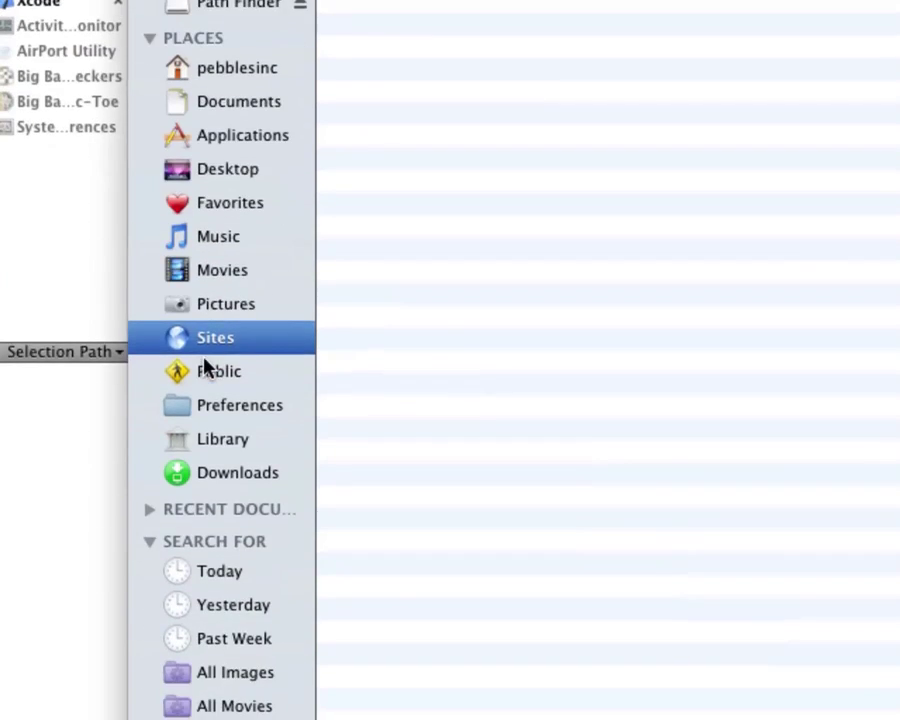
pyautogui.click(204, 400)
pyautogui.click(215, 366)
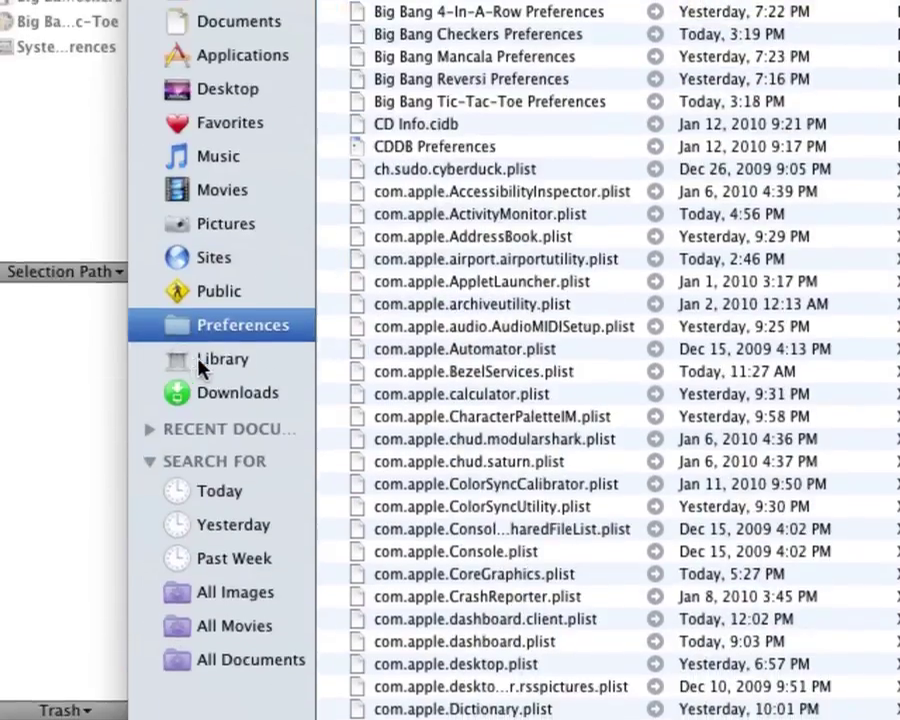
pyautogui.click(200, 406)
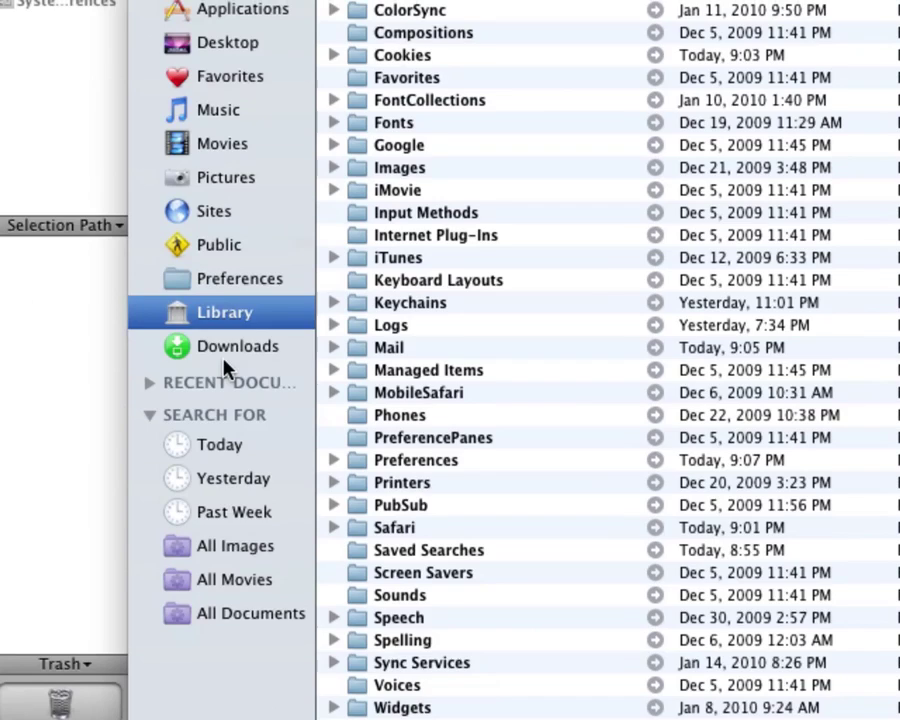
pyautogui.click(222, 460)
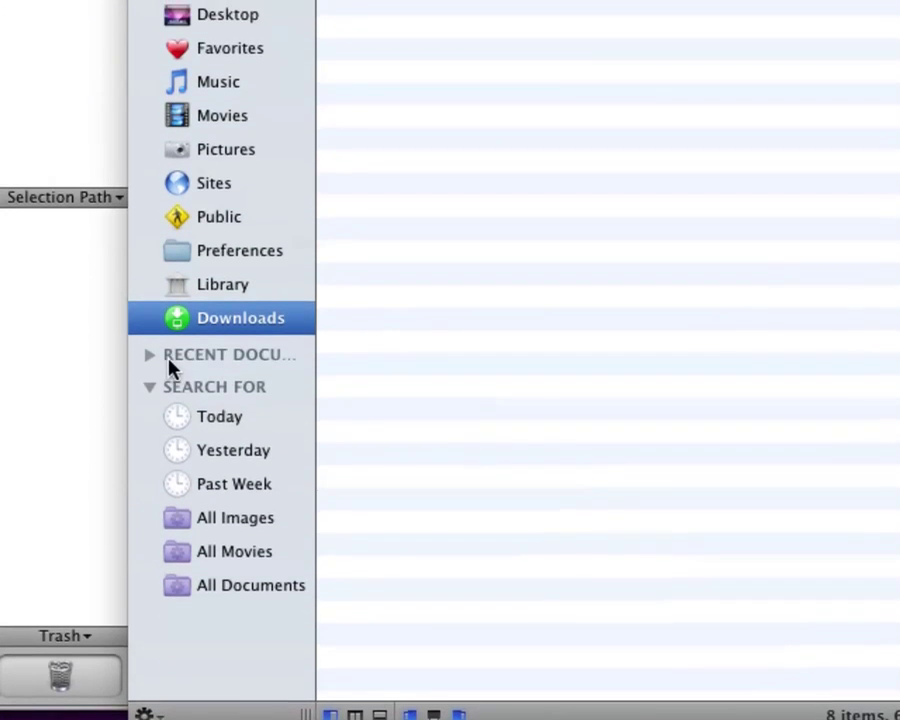
# - Expand the sidebar's Recent Documents section and scroll through its entries
pyautogui.click(168, 360)
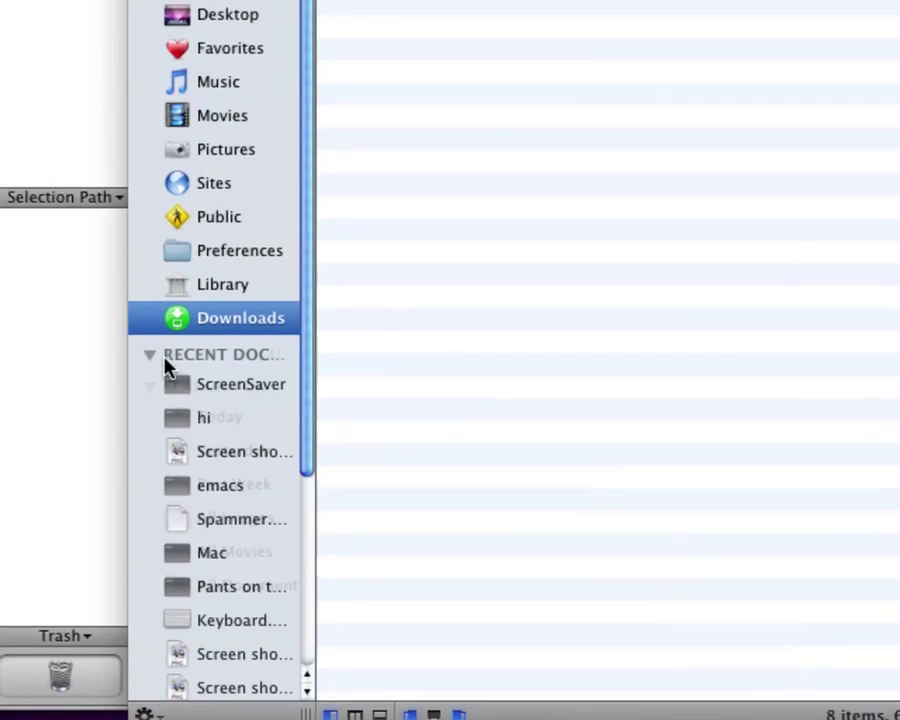
pyautogui.scroll(-5, 234, 366)
pyautogui.scroll(-3, 234, 366)
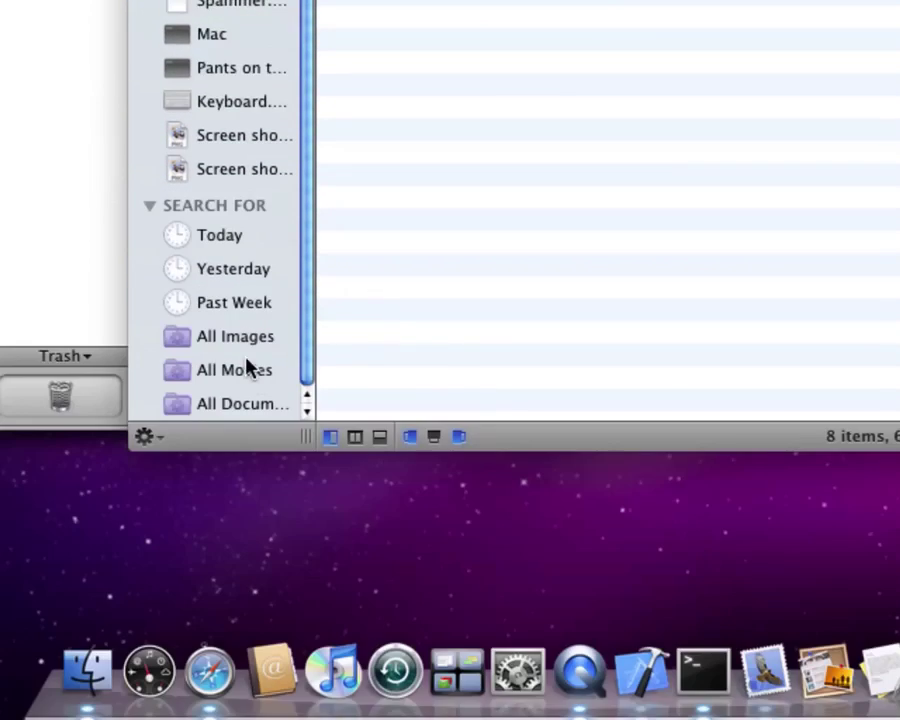
pyautogui.scroll(10, 236, 285)
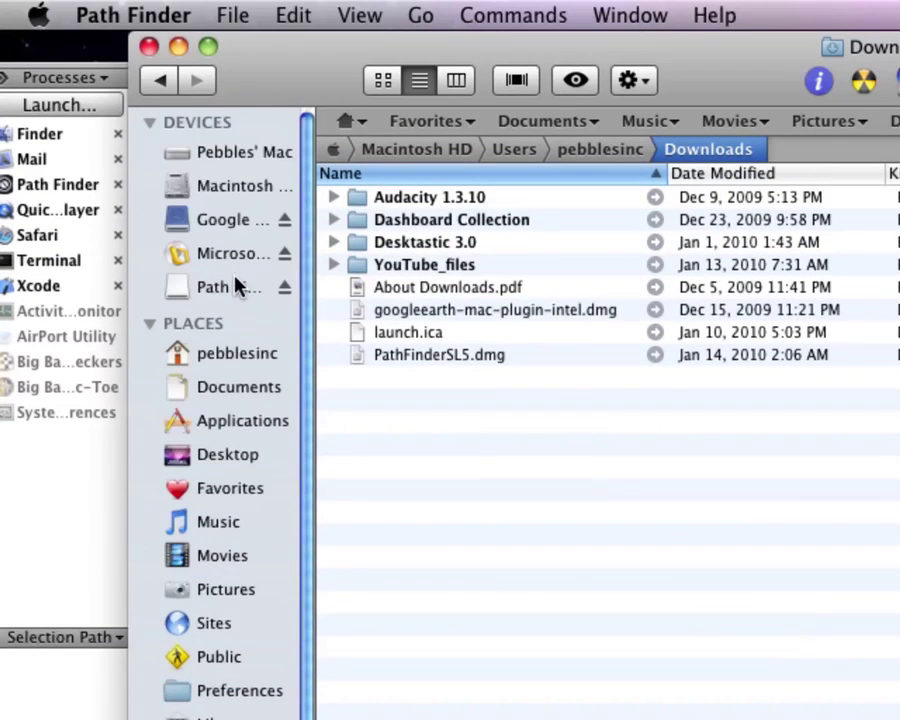
pyautogui.scroll(-10, 236, 285)
pyautogui.scroll(10, 234, 286)
pyautogui.scroll(-10, 234, 286)
# - Open the sidebar options menu and close it without choosing anything
pyautogui.click(148, 440)
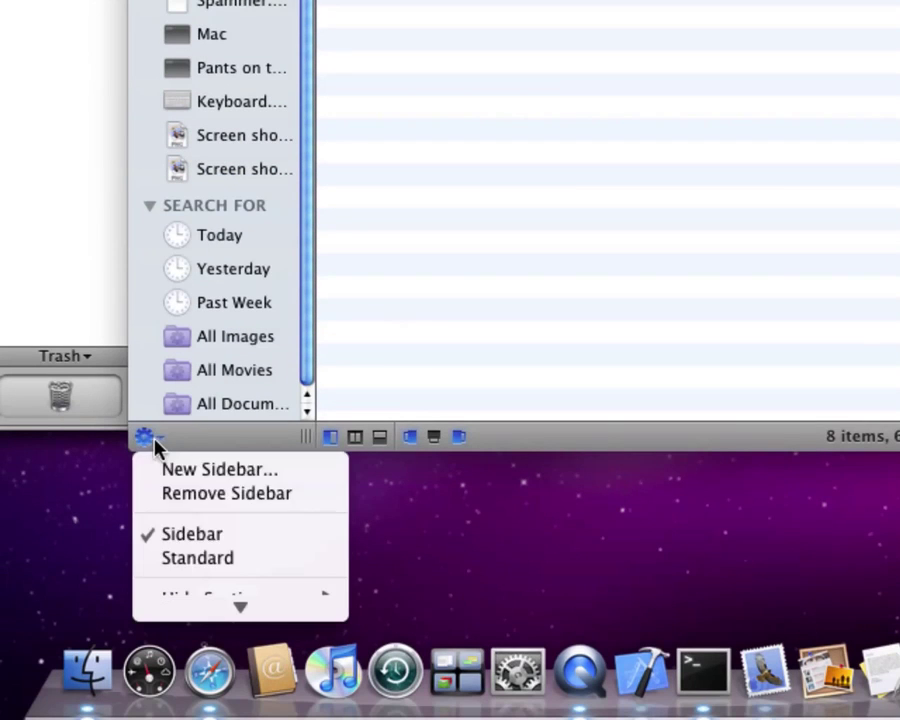
pyautogui.moveTo(245, 625)
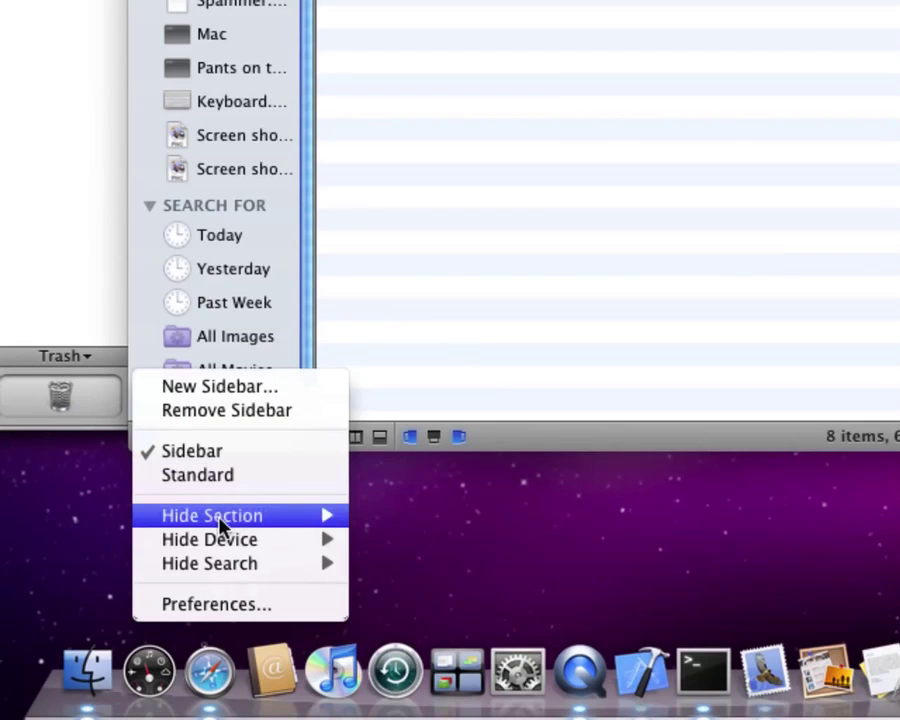
pyautogui.moveTo(213, 541)
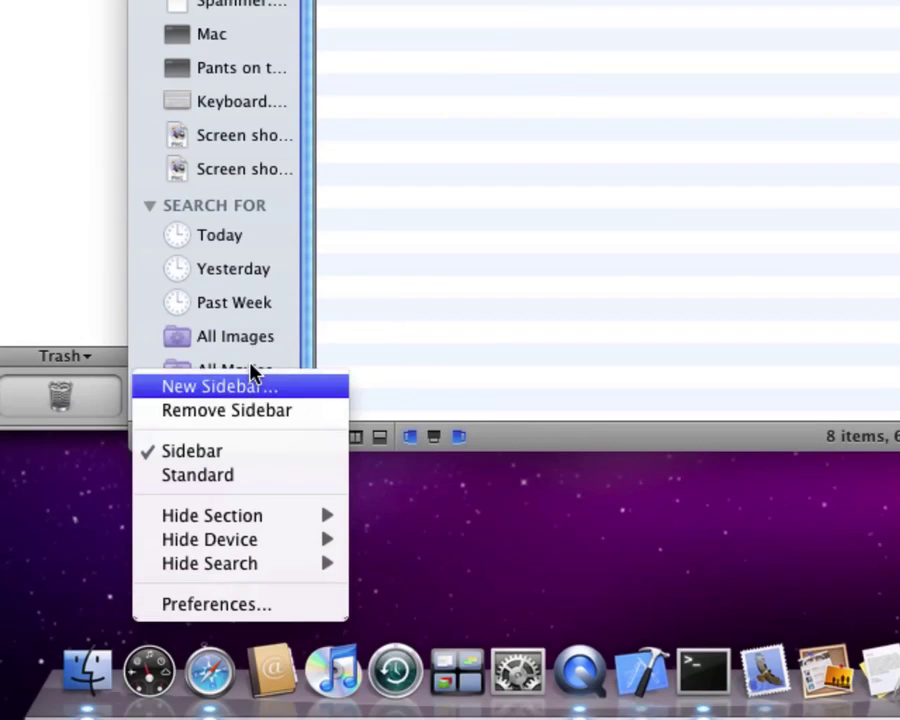
pyautogui.click(408, 253)
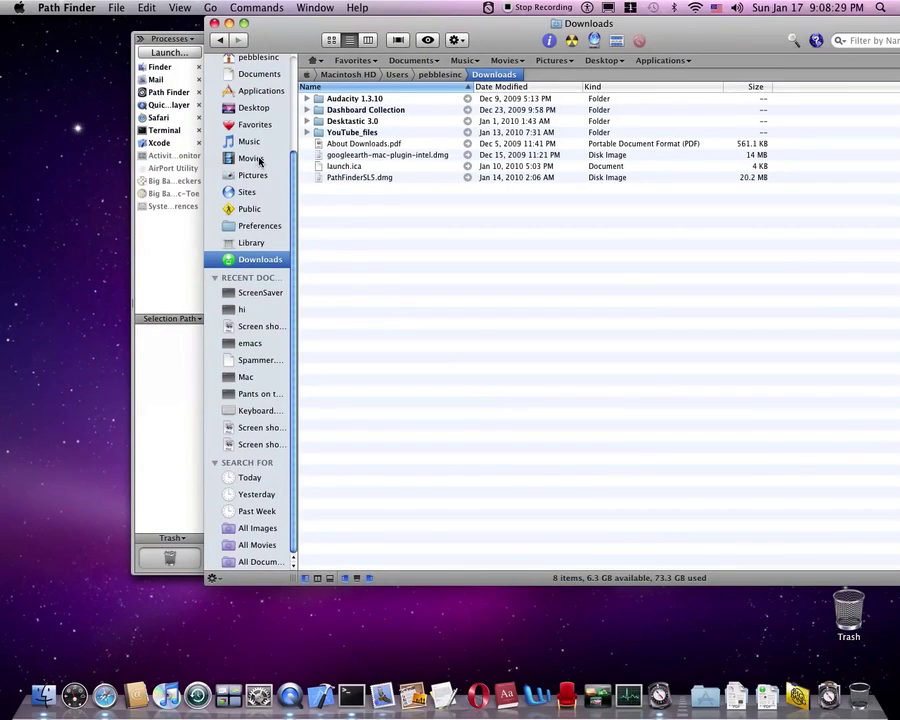
# - Reposition the Downloads window and close the Recent Folders and Processes drawers
pyautogui.scroll(4, 259, 160)
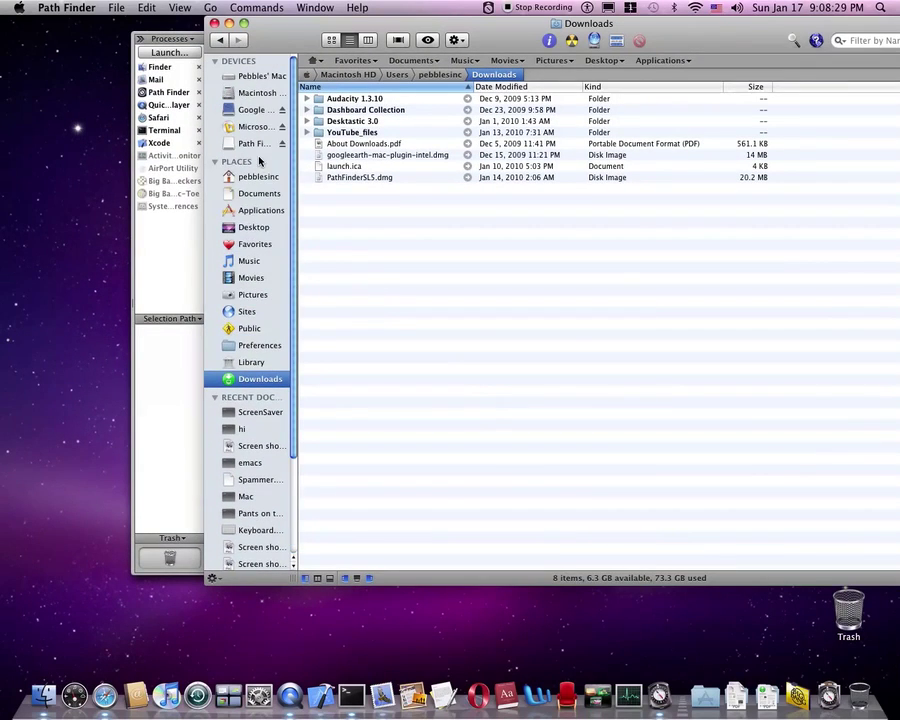
pyautogui.moveTo(464, 23); pyautogui.dragTo(336, 42)
pyautogui.click(238, 594)
pyautogui.click(220, 596)
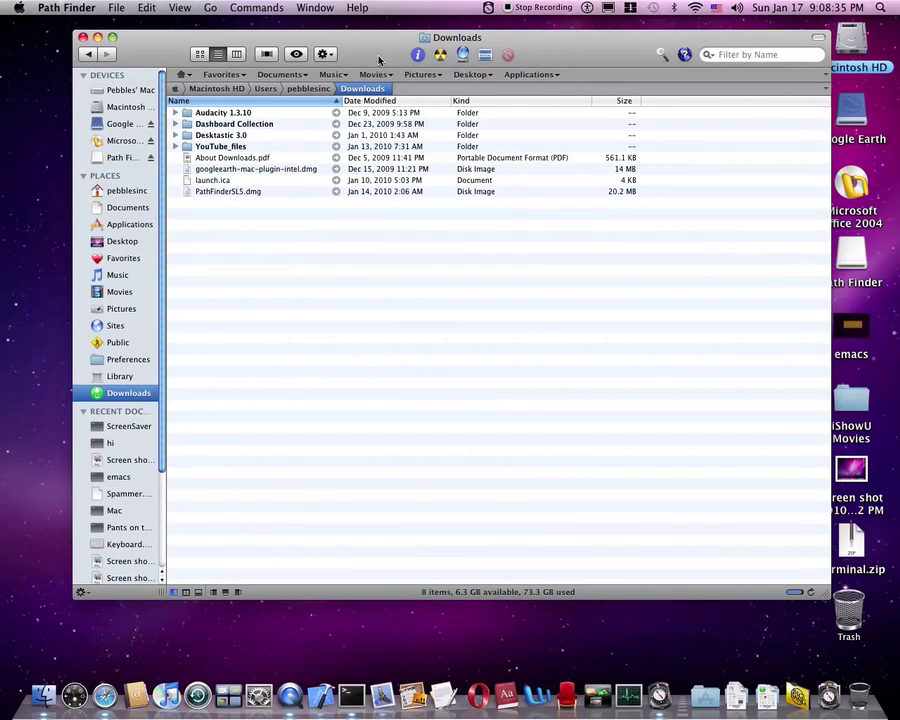
pyautogui.moveTo(435, 75); pyautogui.dragTo(437, 88)
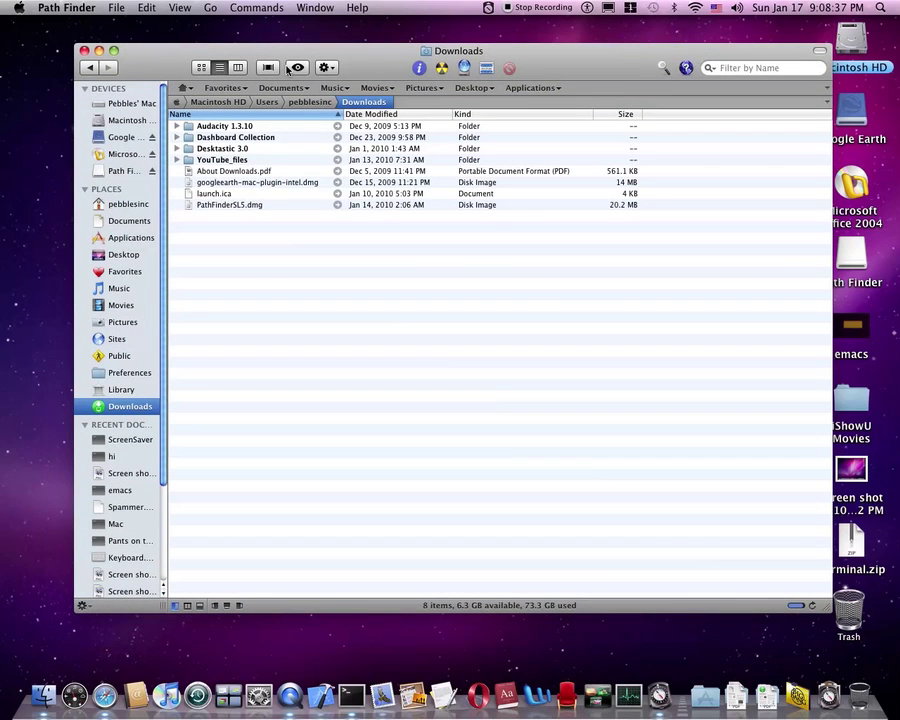
# - Switch Downloads to icons, then go to the home folder and show it as a list
pyautogui.click(201, 68)
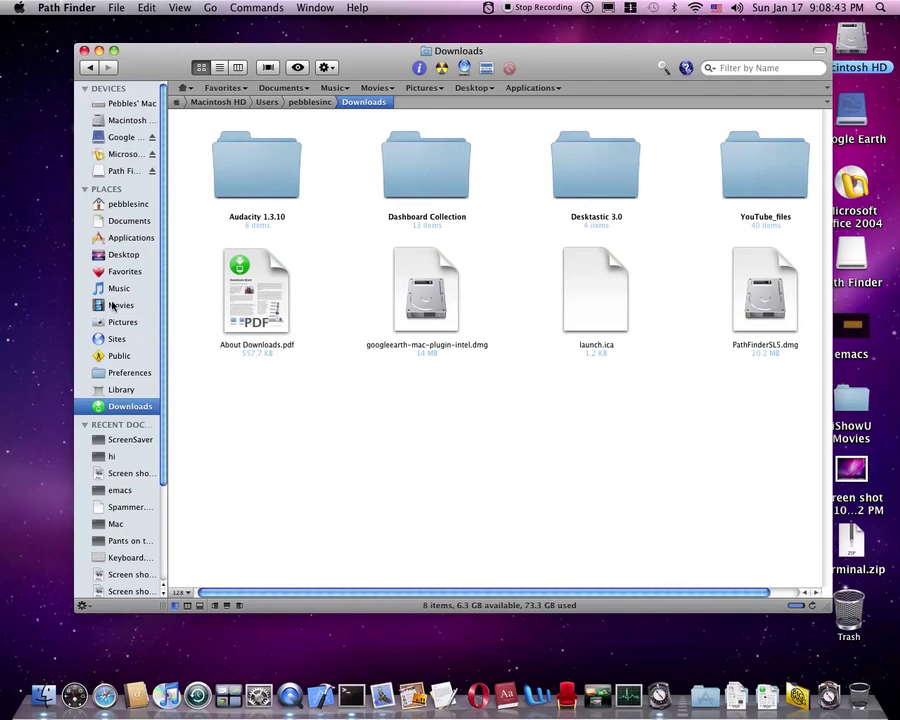
pyautogui.click(127, 205)
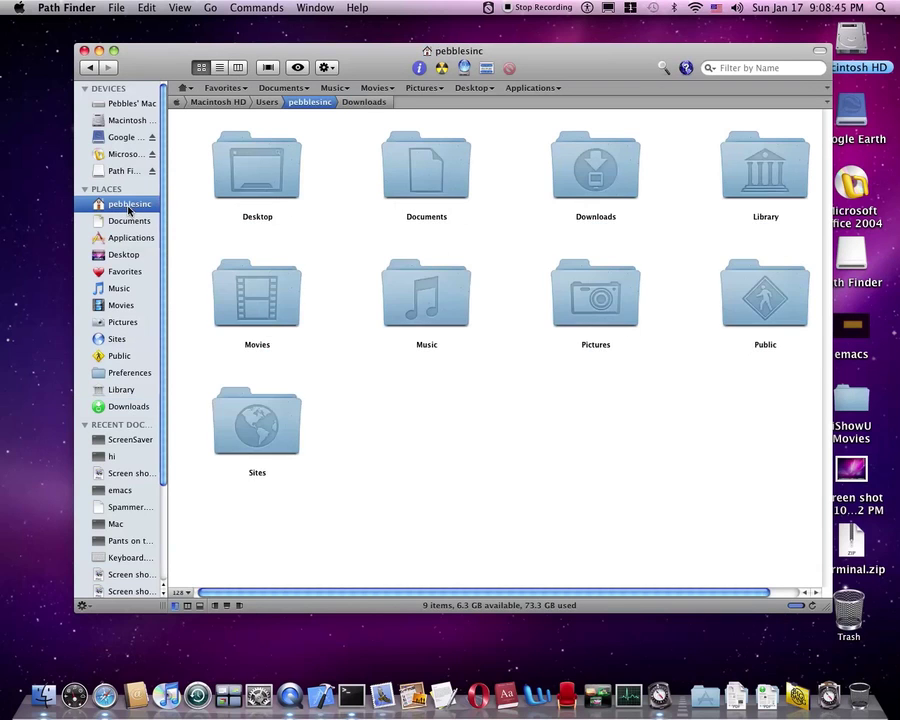
pyautogui.click(220, 68)
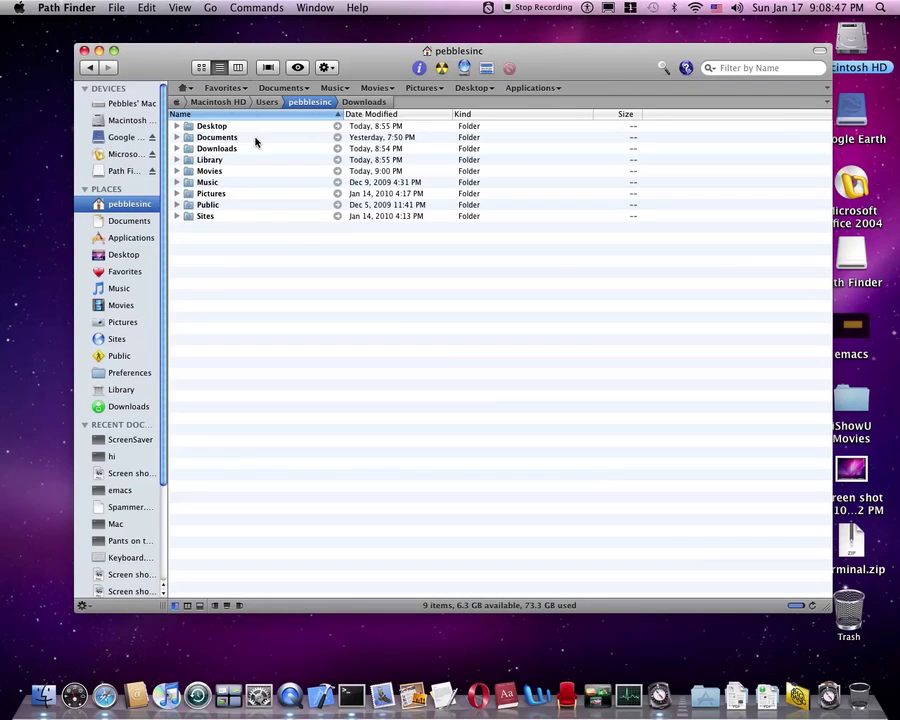
# - Switch through Column View to Cover Flow, then Icon View with a taller Cover Flow preview
pyautogui.click(238, 68)
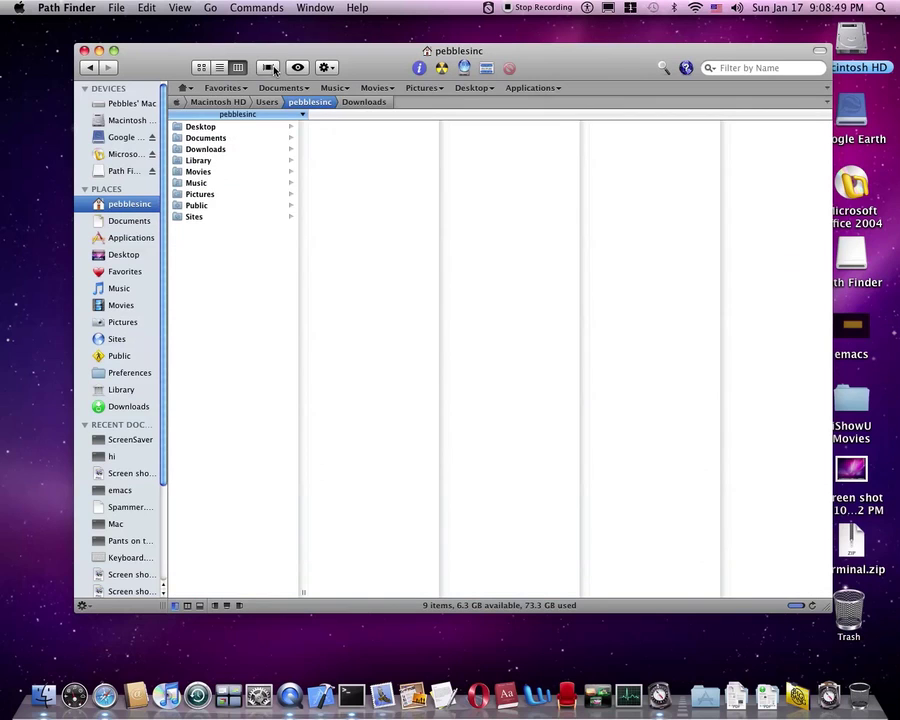
pyautogui.click(271, 68)
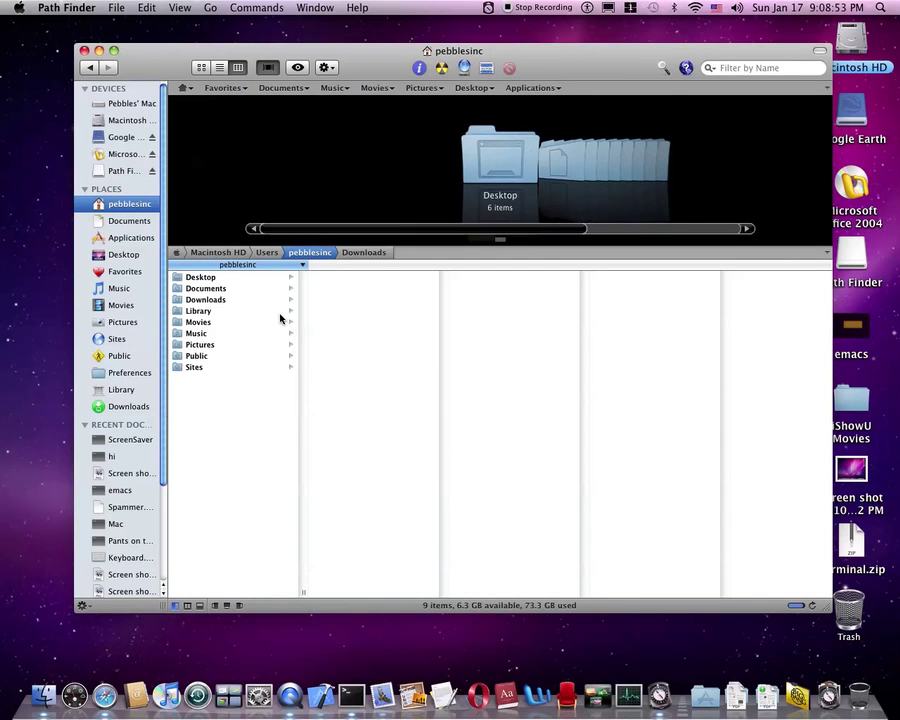
pyautogui.click(202, 67)
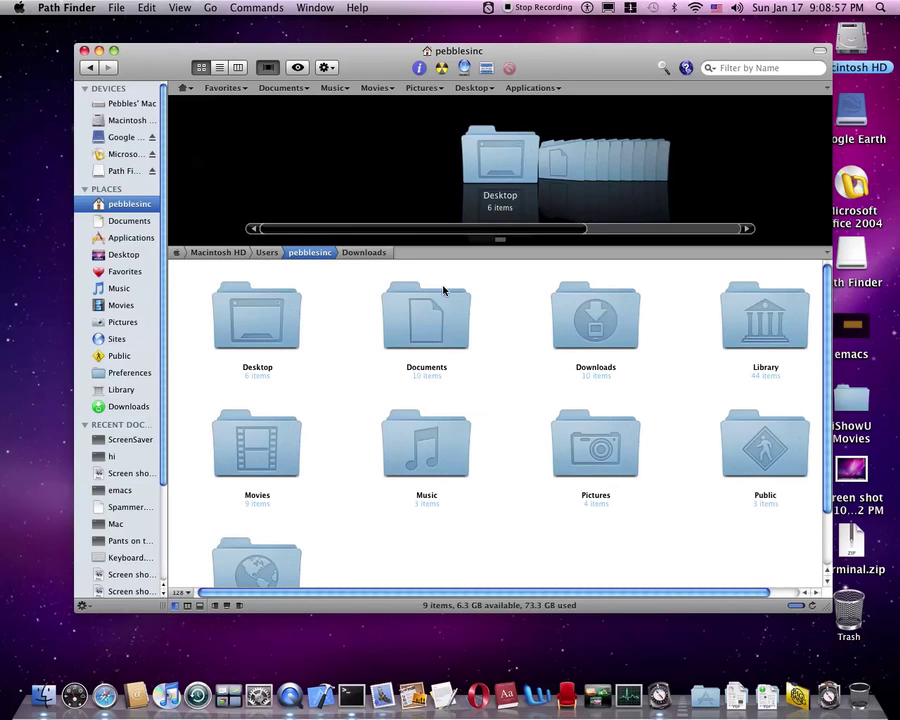
pyautogui.moveTo(497, 242); pyautogui.dragTo(497, 309)
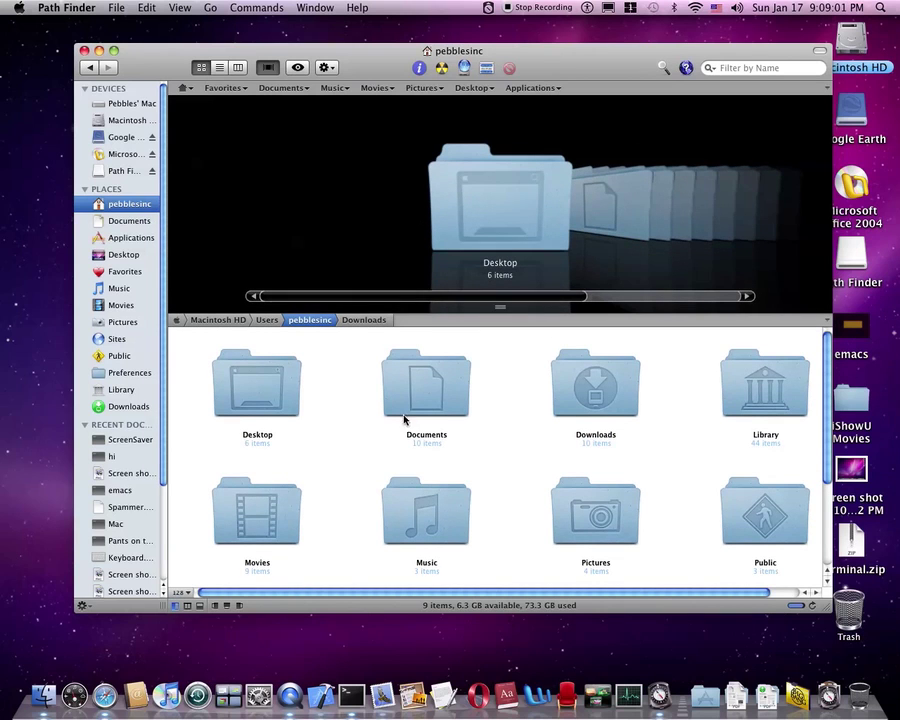
# - Jump to Downloads via the path bar, dismiss its options menu, and return to the home folder
pyautogui.rightClick(369, 321)
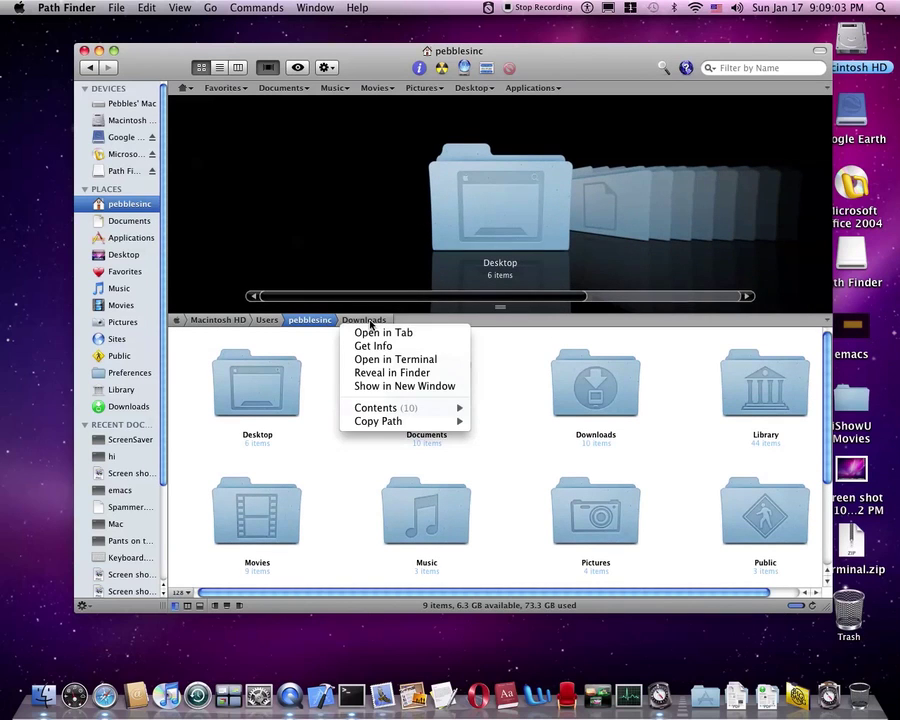
pyautogui.click(364, 320)
pyautogui.click(364, 320)
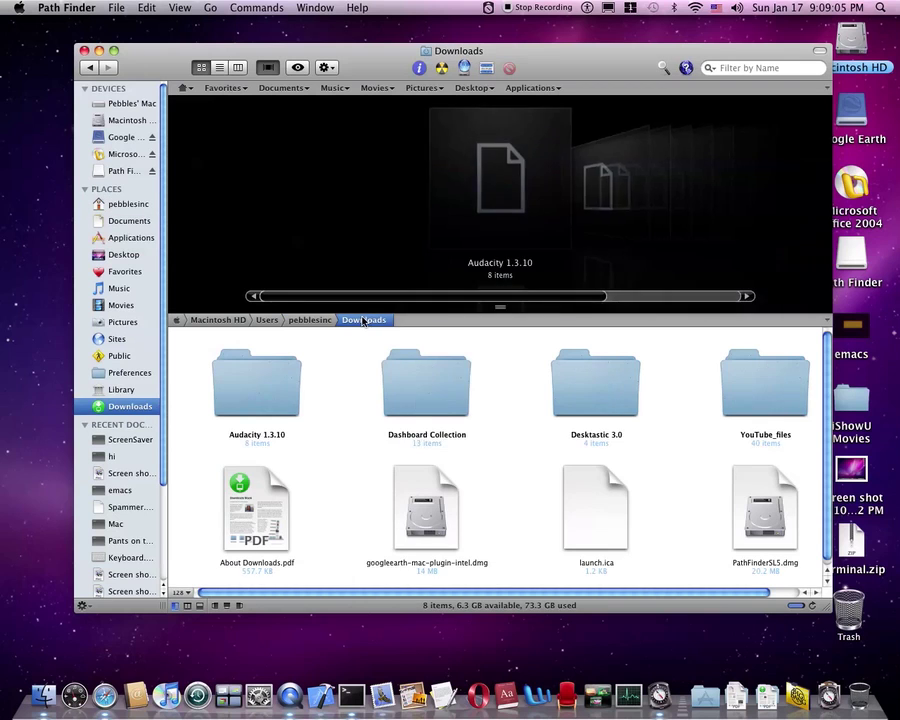
pyautogui.rightClick(364, 320)
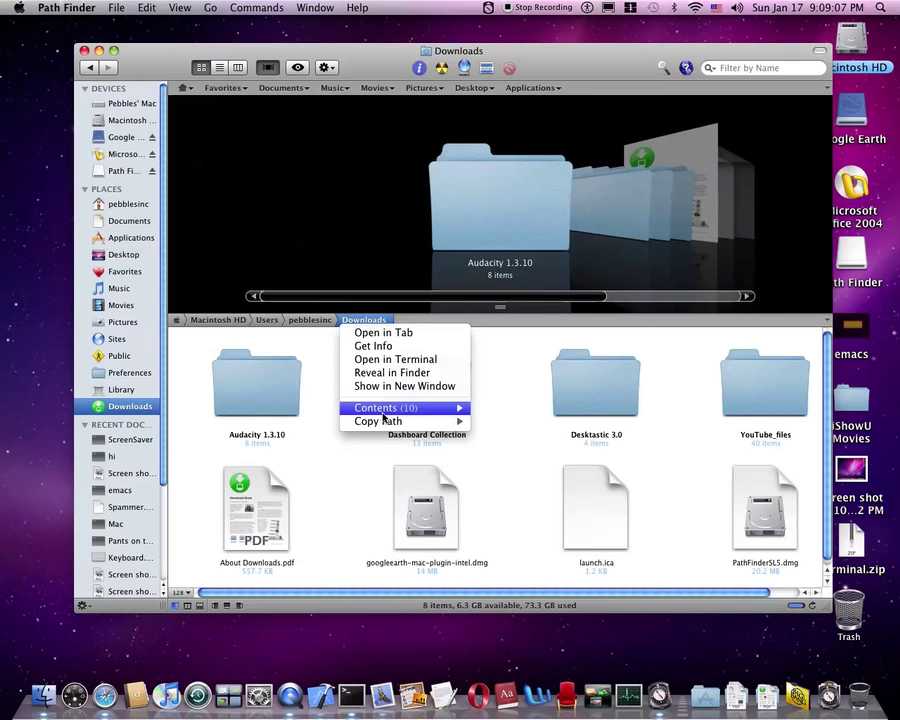
pyautogui.moveTo(366, 417)
pyautogui.click(317, 304)
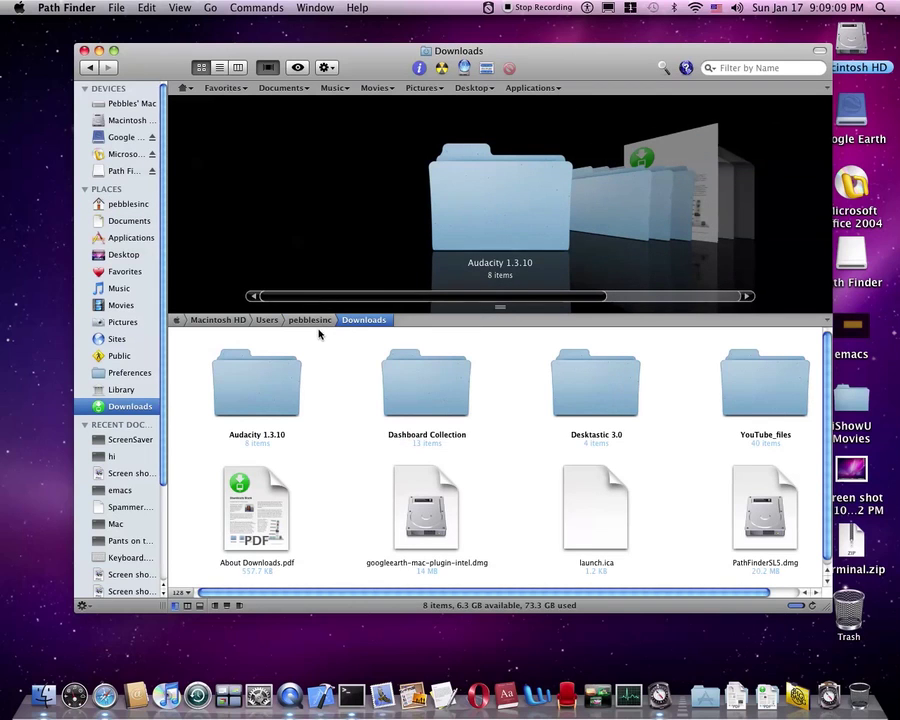
pyautogui.click(325, 320)
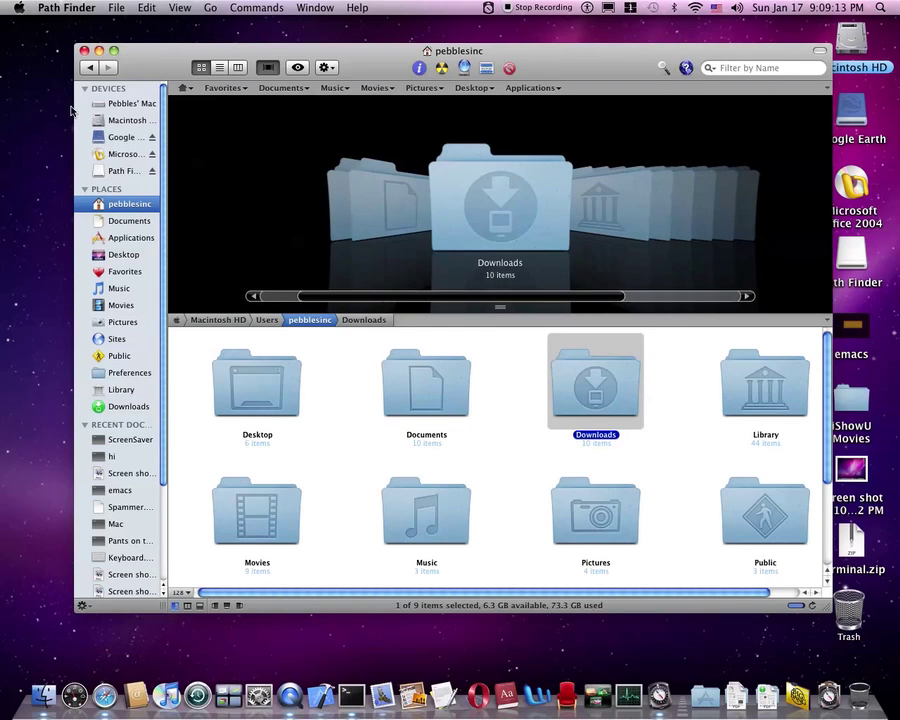
# - Close the Path Finder browser window and dismiss the application menu
pyautogui.click(85, 50)
pyautogui.click(62, 7)
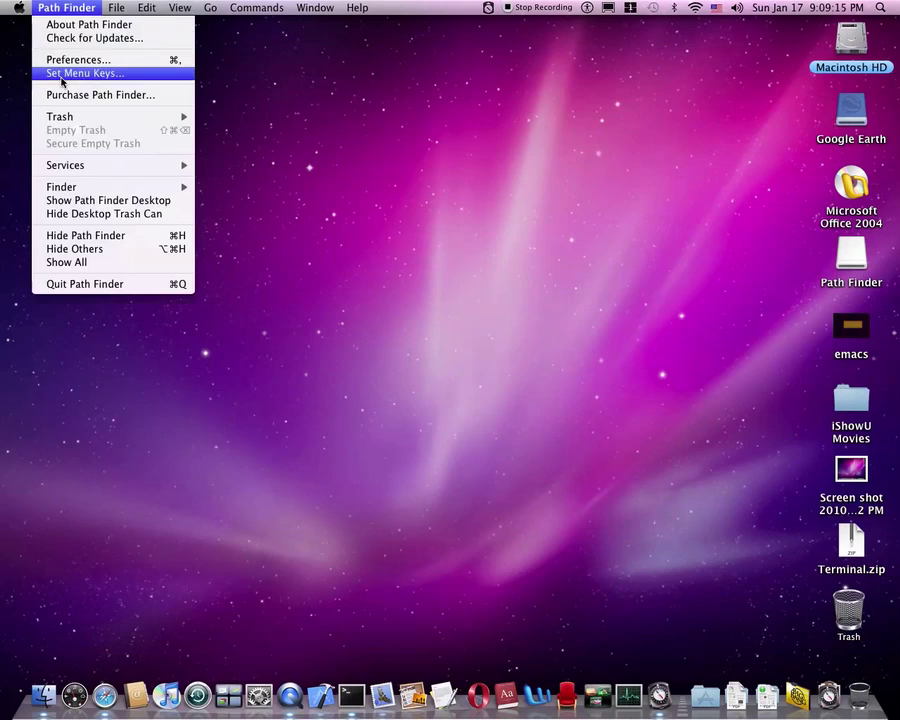
pyautogui.press('super+q')
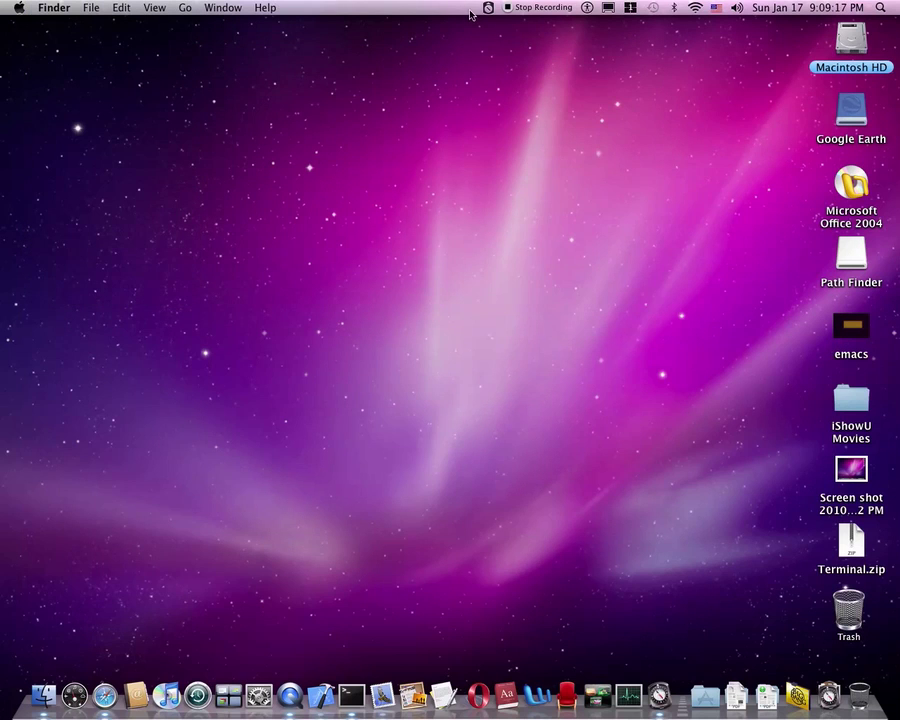
# - Show Path Finder's menu-bar quick menu of apps and commands, then close it
pyautogui.click(489, 8)
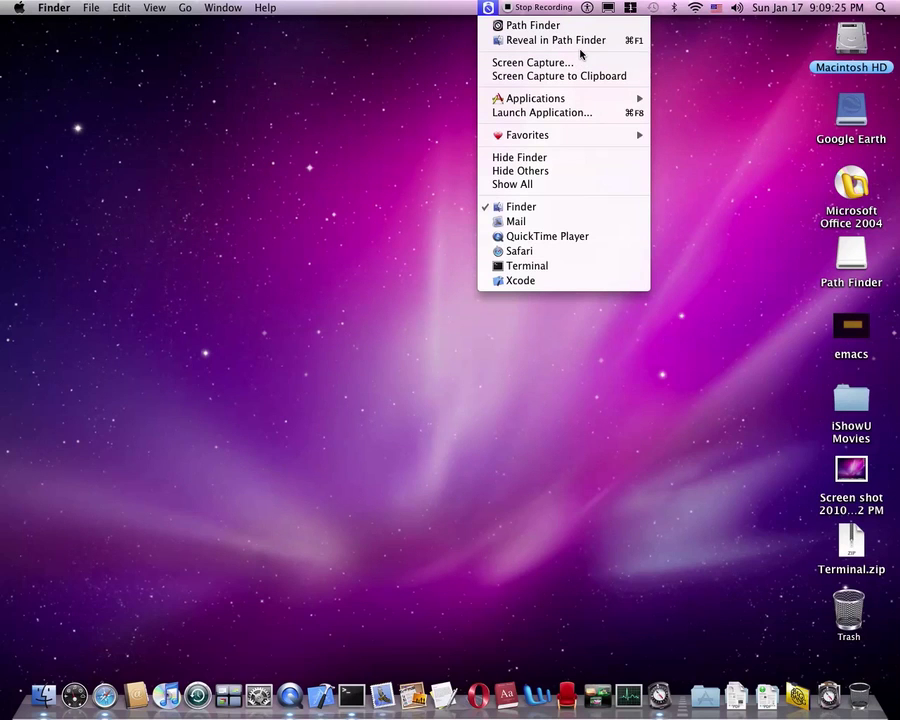
pyautogui.moveTo(376, 337); pyautogui.dragTo(305, 482)
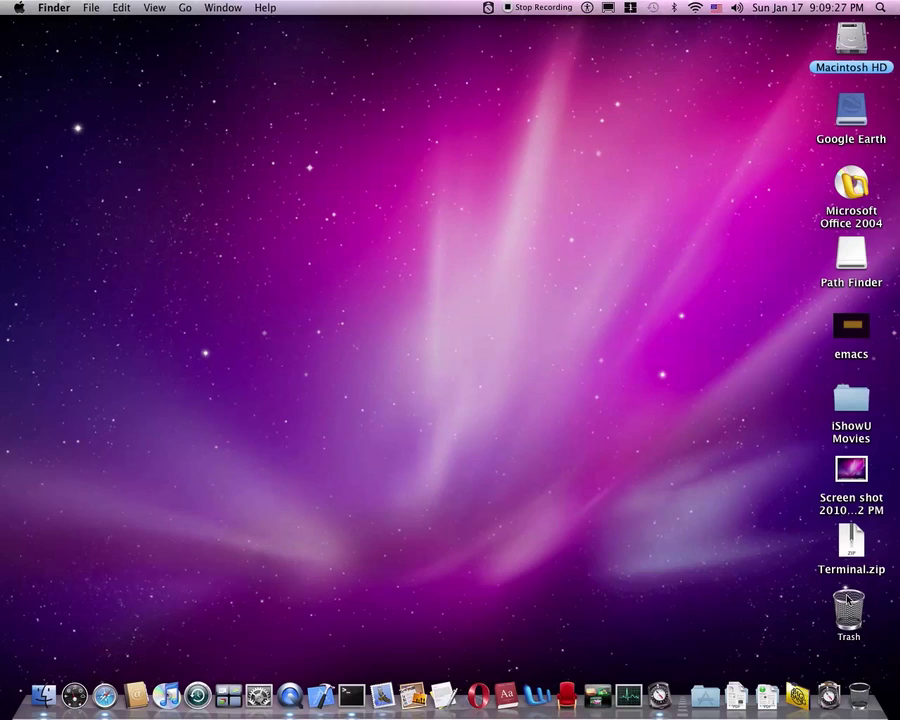
pyautogui.moveTo(851, 602)
pyautogui.mouseDown()
pyautogui.moveTo(800, 567)
pyautogui.moveTo(488, 205)
pyautogui.moveTo(460, 289)
pyautogui.moveTo(469, 325)
pyautogui.moveTo(686, 575)
pyautogui.moveTo(868, 617)
pyautogui.moveTo(852, 612)
pyautogui.mouseUp()
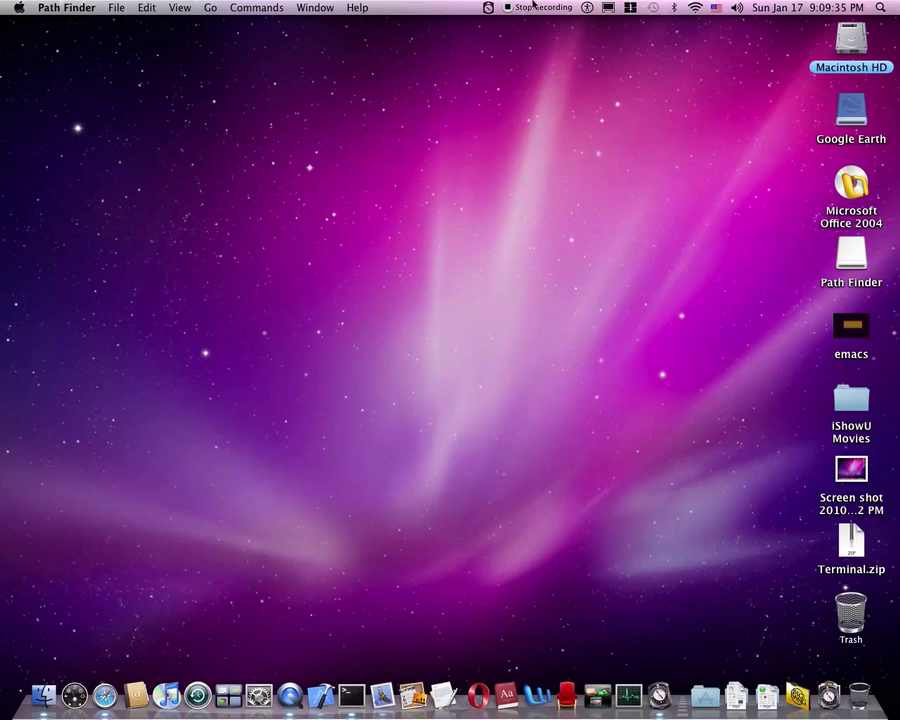
# - Quit Path Finder from its application menu and confirm the Quit prompt
pyautogui.click(486, 7)
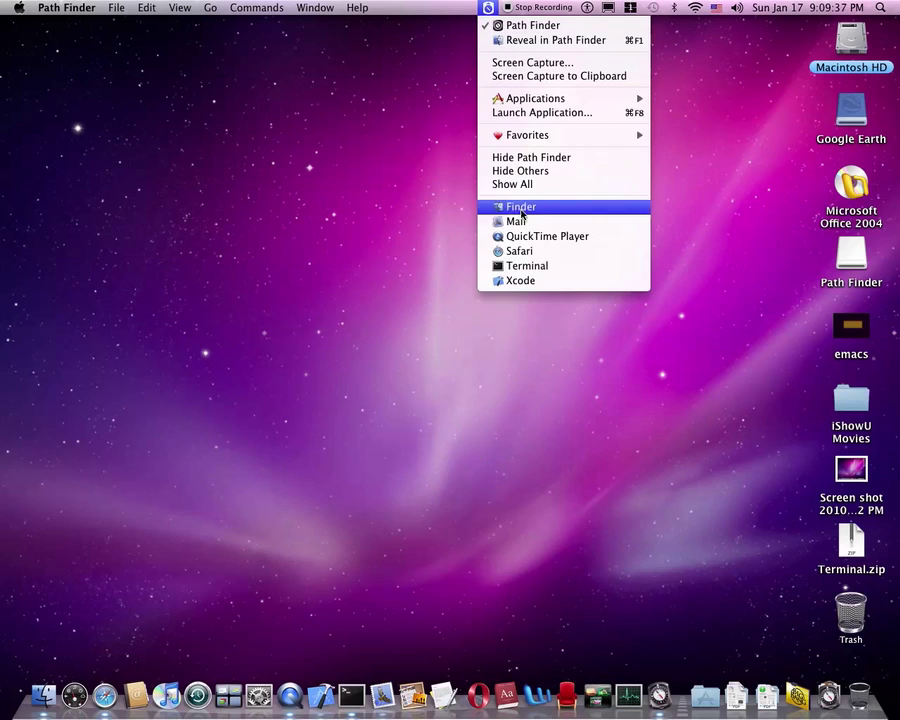
pyautogui.press('Escape')
pyautogui.click(48, 7)
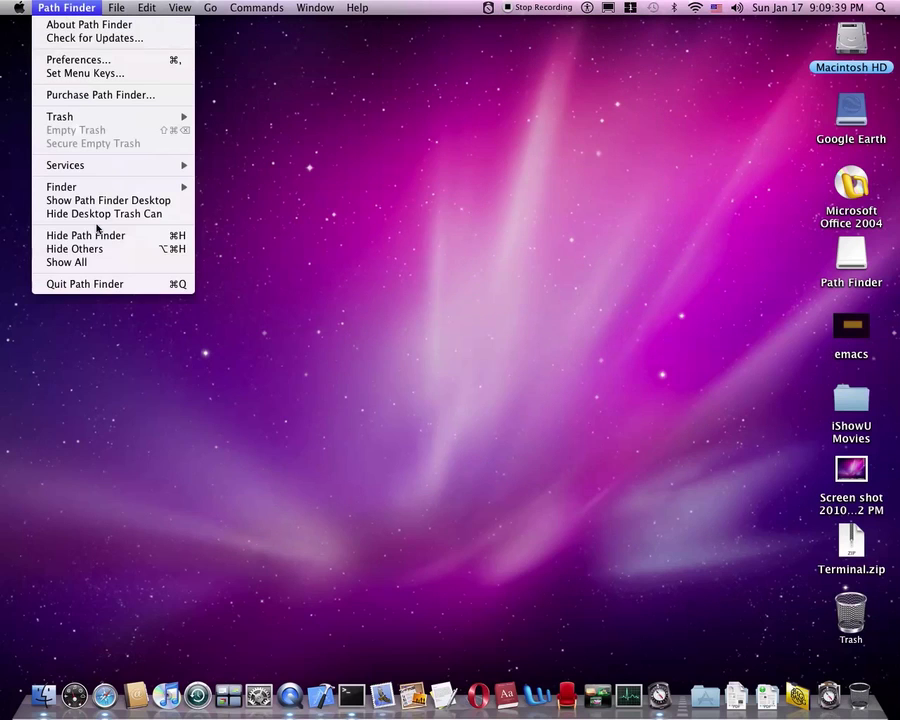
pyautogui.click(98, 286)
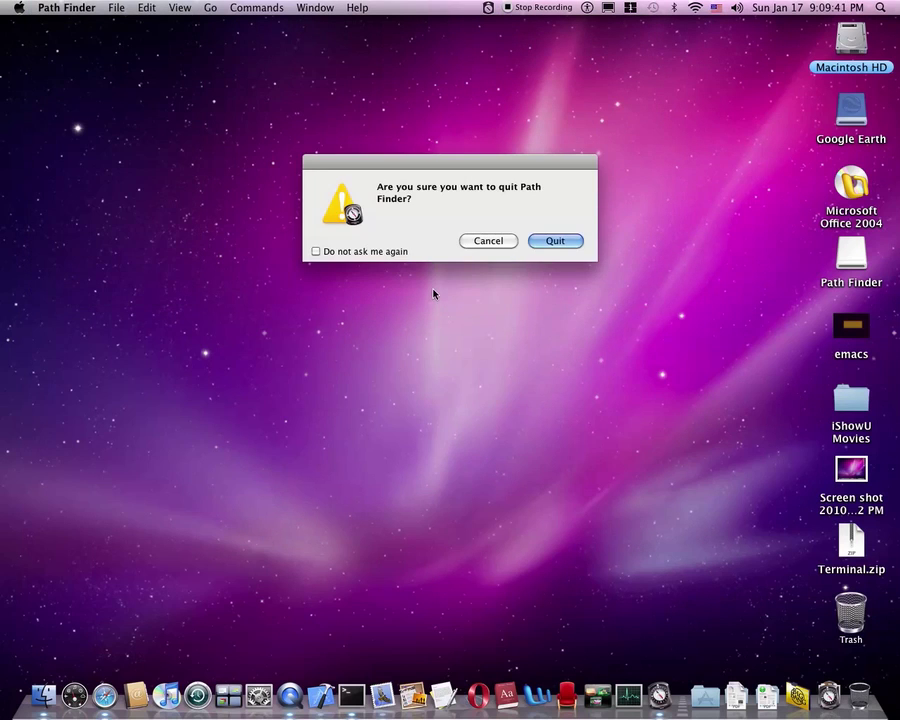
pyautogui.click(549, 249)
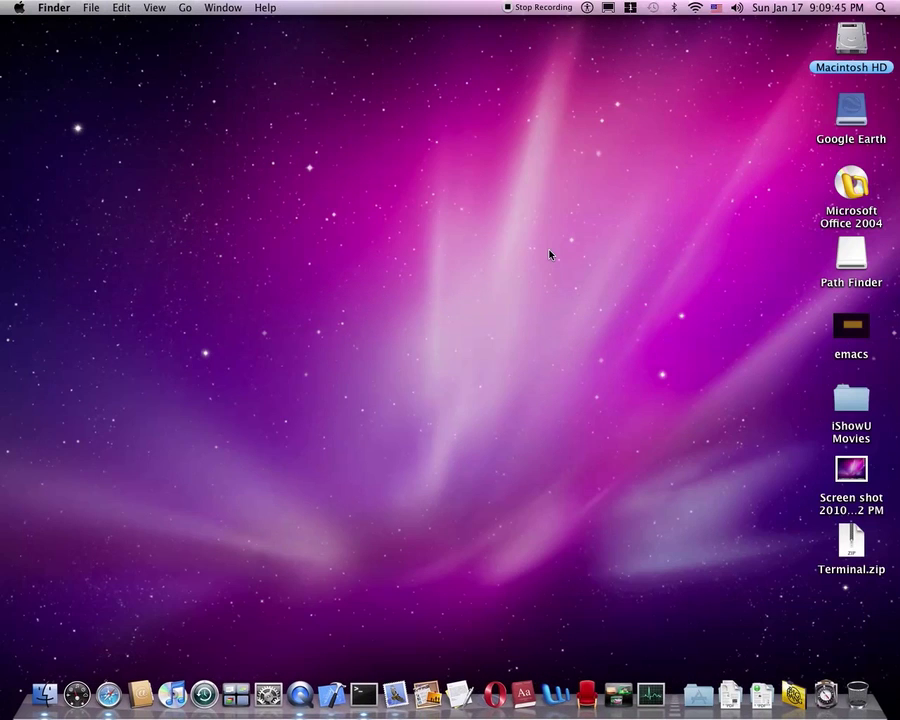